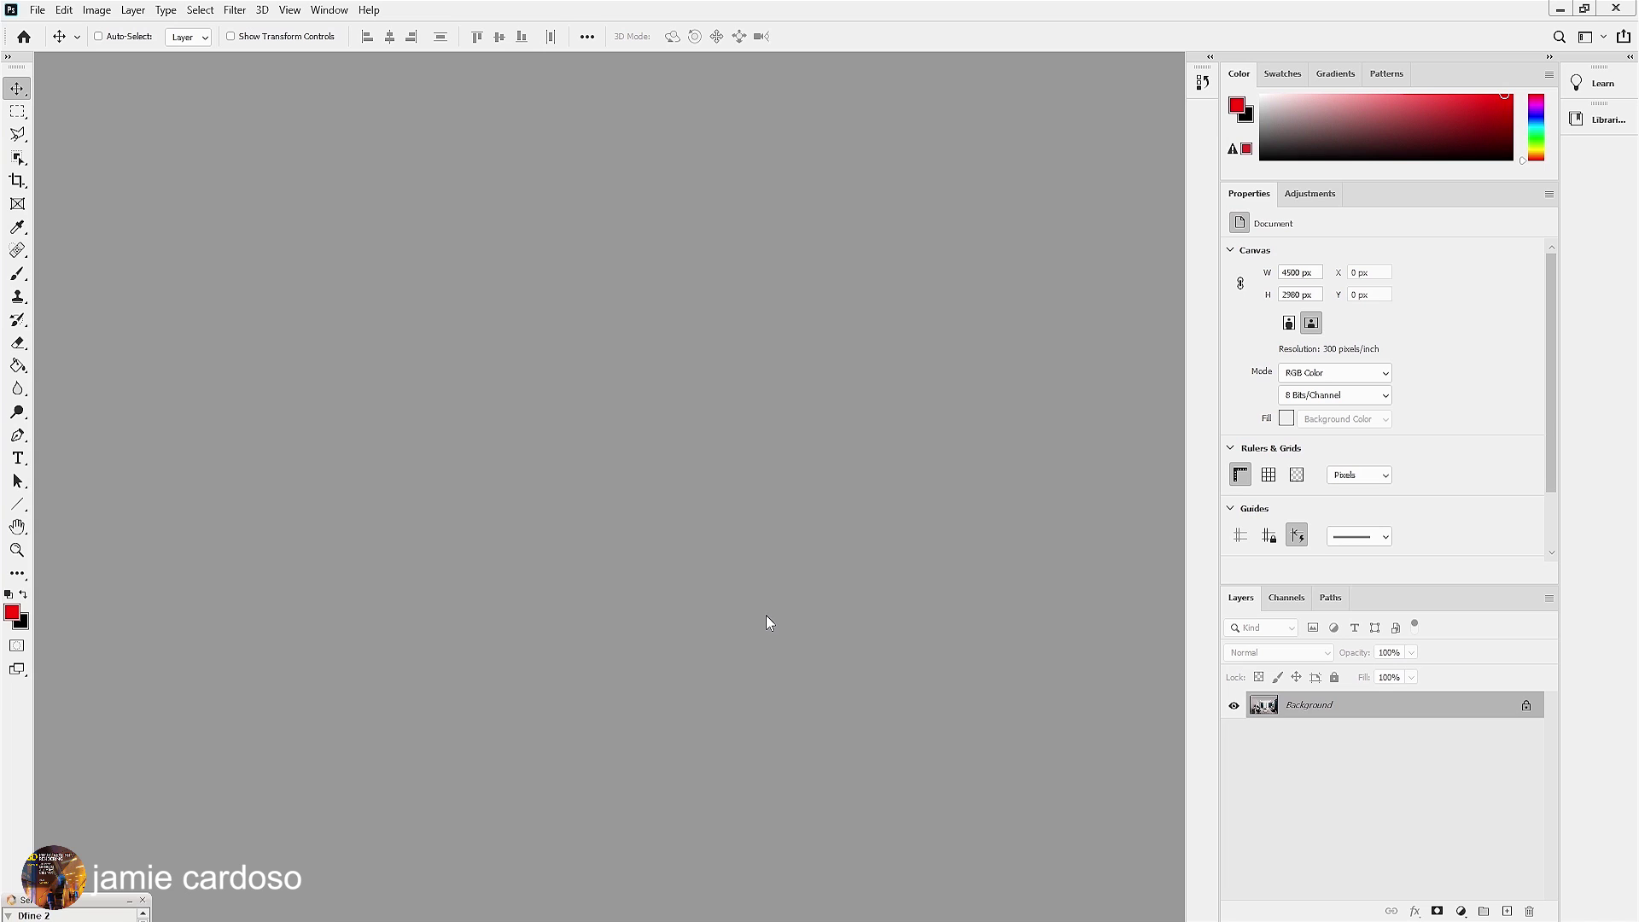
Step: Open the Living Room Camera Raw Filter.jpg render from the File menu
left_click(39, 10)
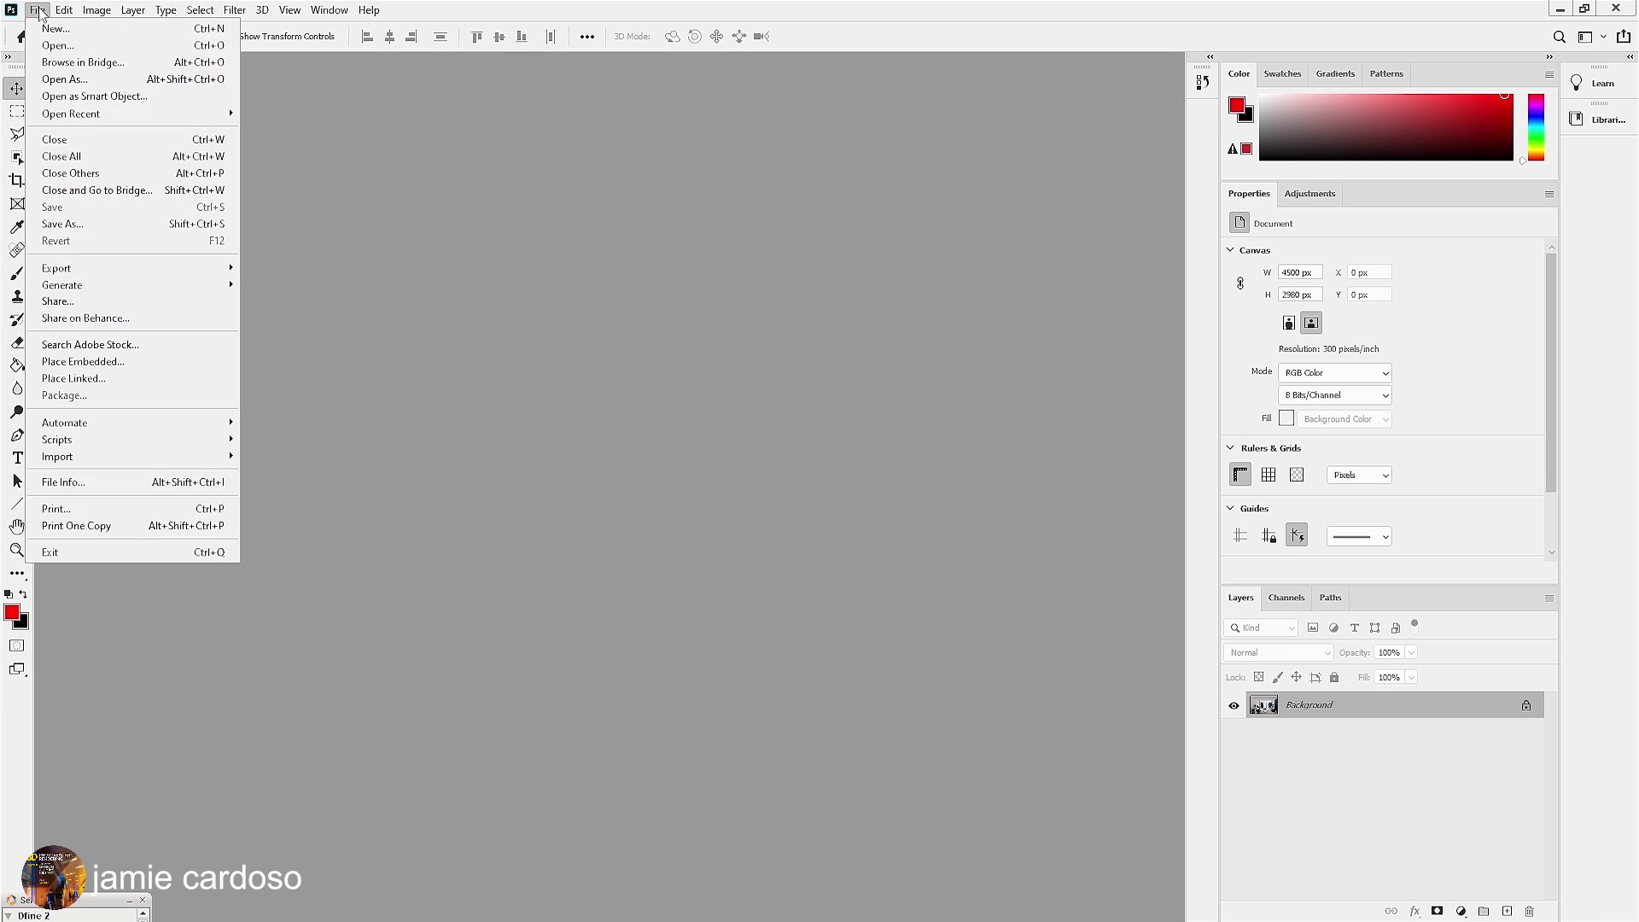
left_click(57, 47)
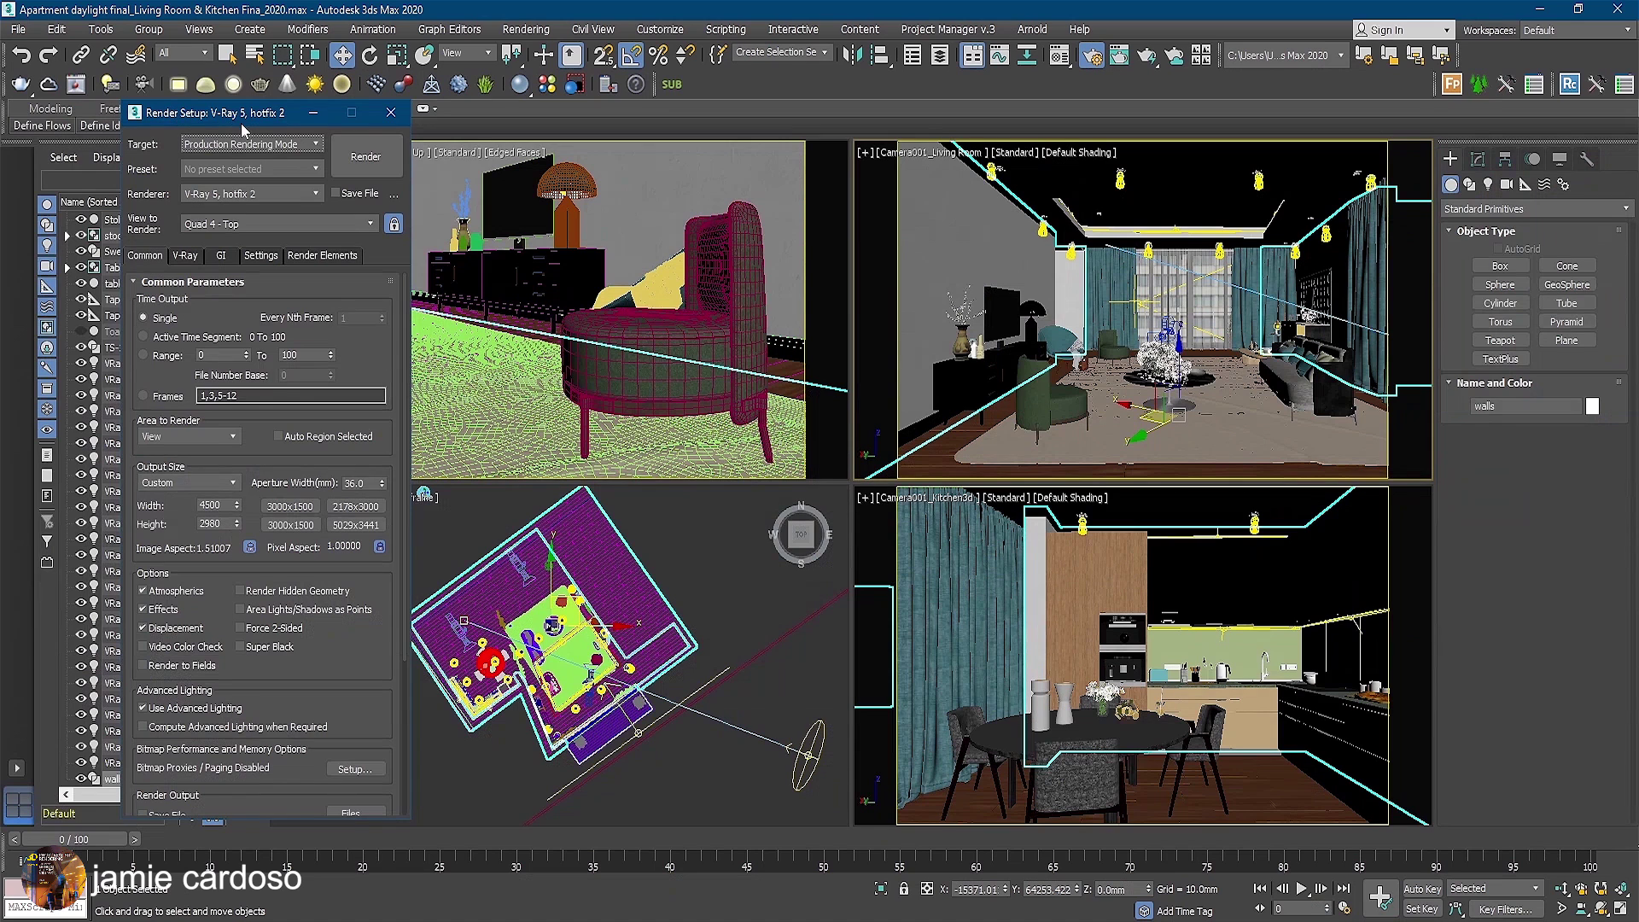
Step: Add a VRayNormals render element in Render Elements and select it to check its settings
left_click(332, 257)
left_click(156, 322)
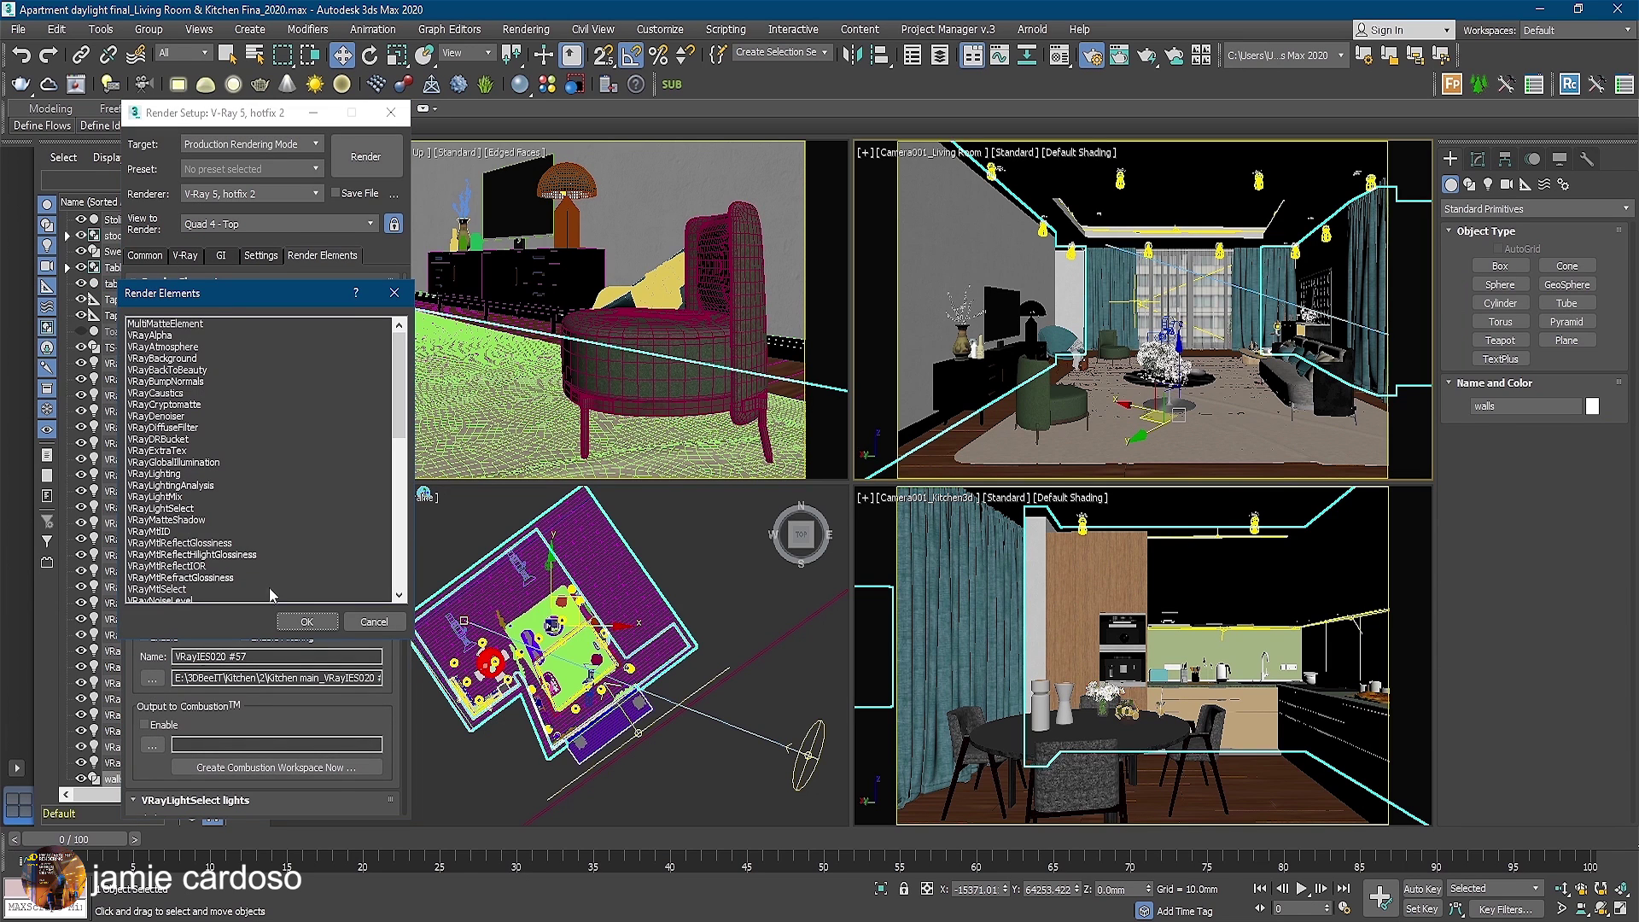
scroll(401, 388, "down", 3)
scroll(330, 415, "down", 4)
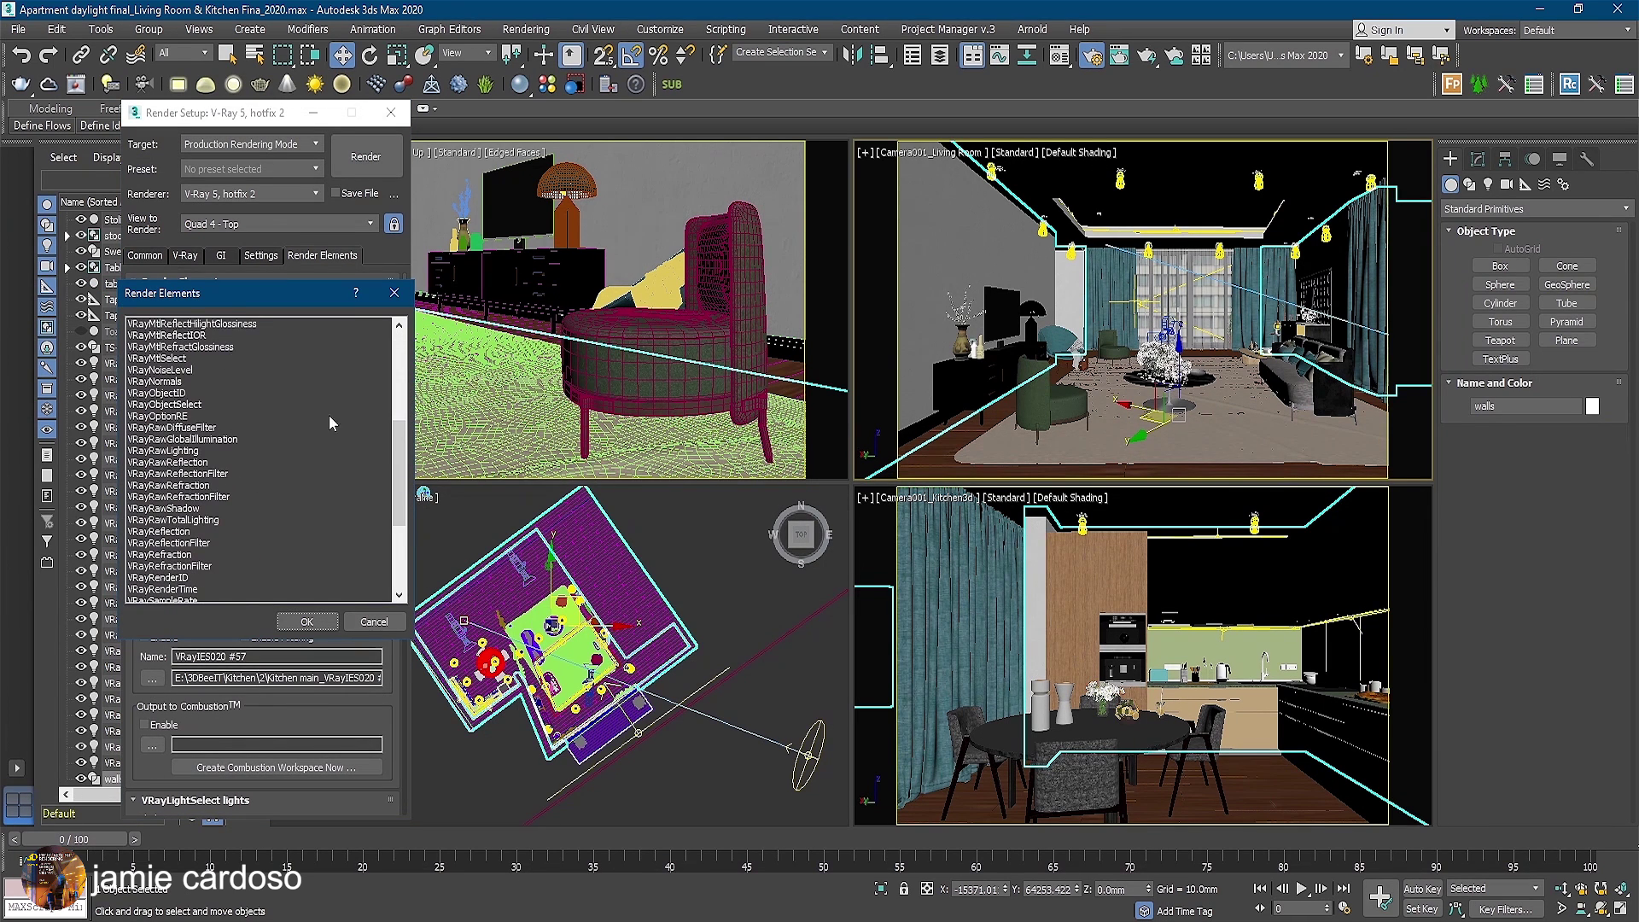
double_click(181, 391)
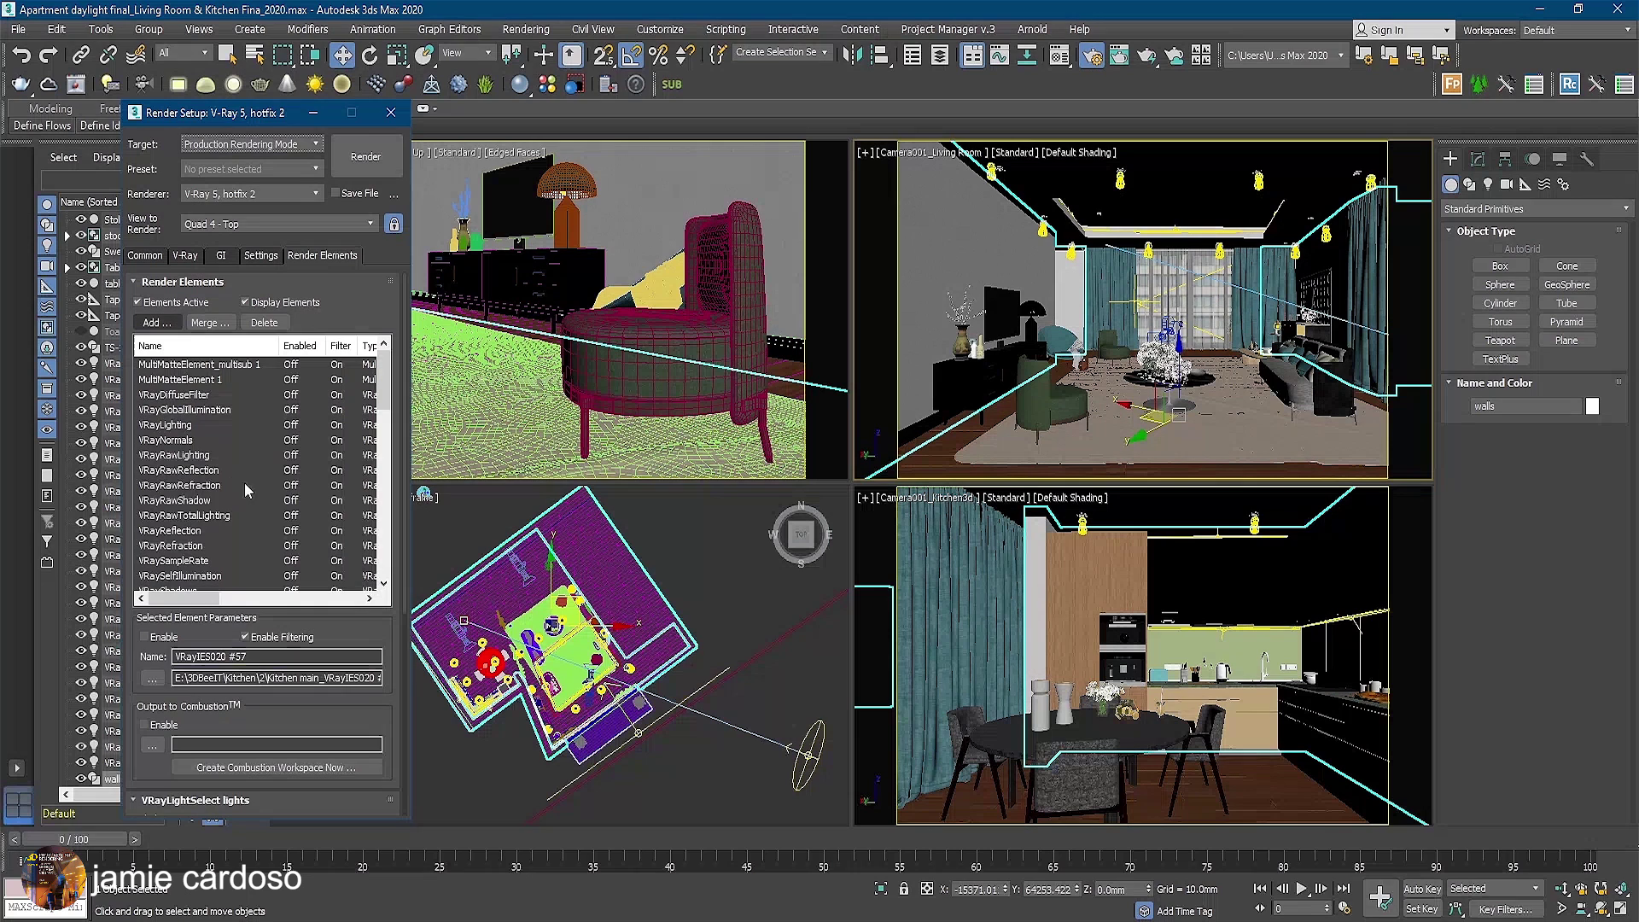
left_click(173, 441)
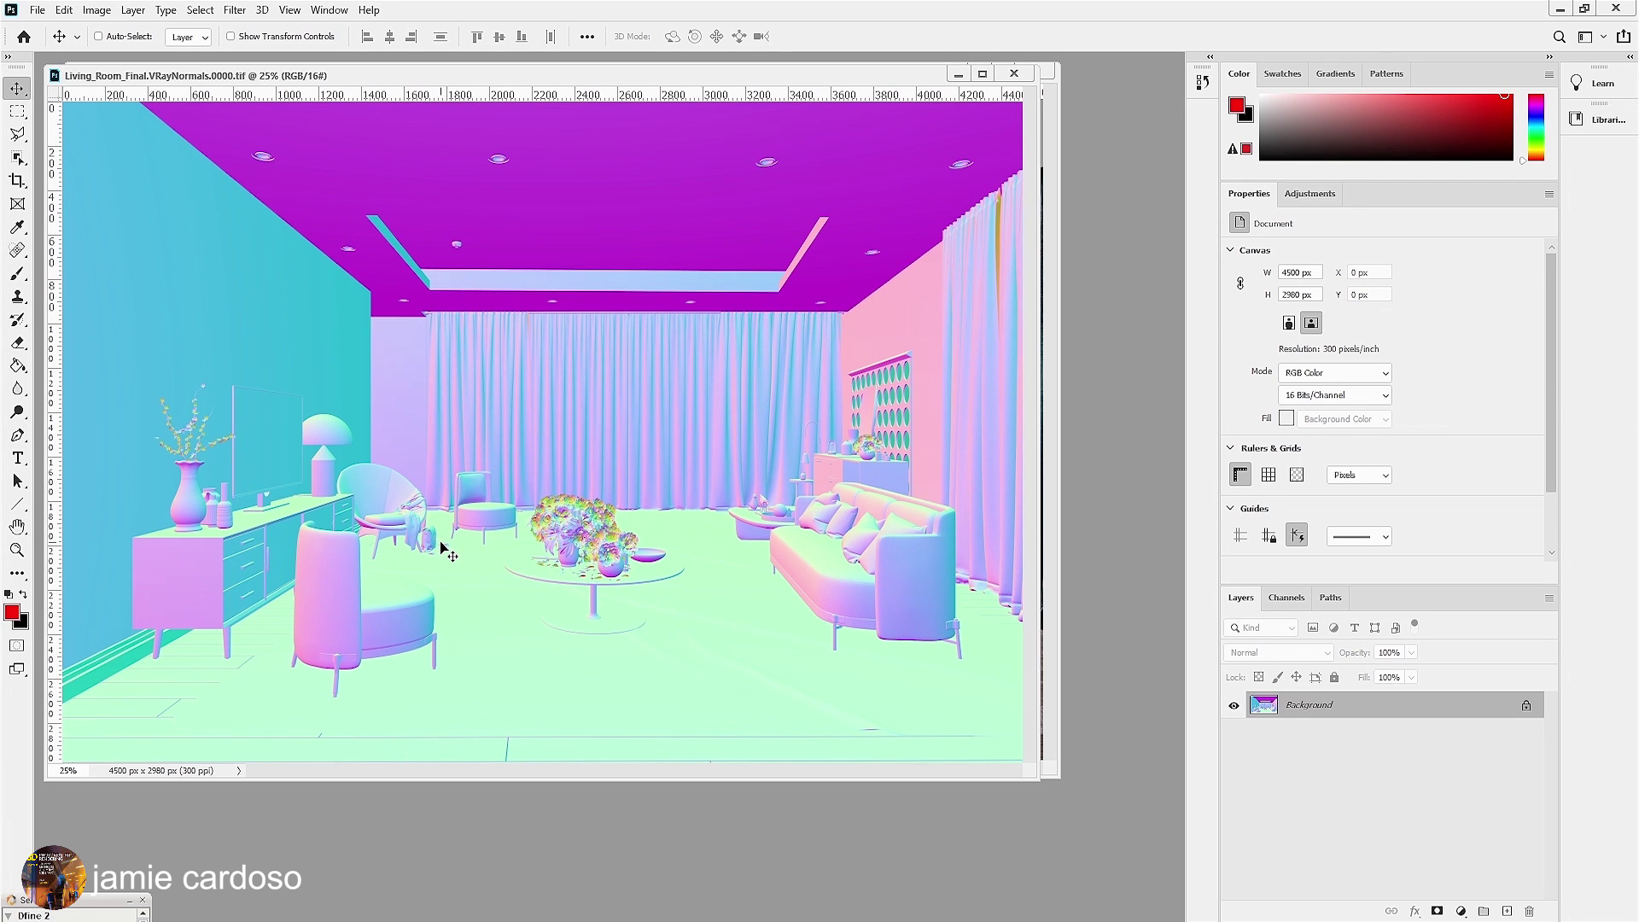
Step: Duplicate the normals Background layer into Living Room Camera Raw Filter.jpg and minimize the normals window
left_click_drag(461, 75, 477, 165)
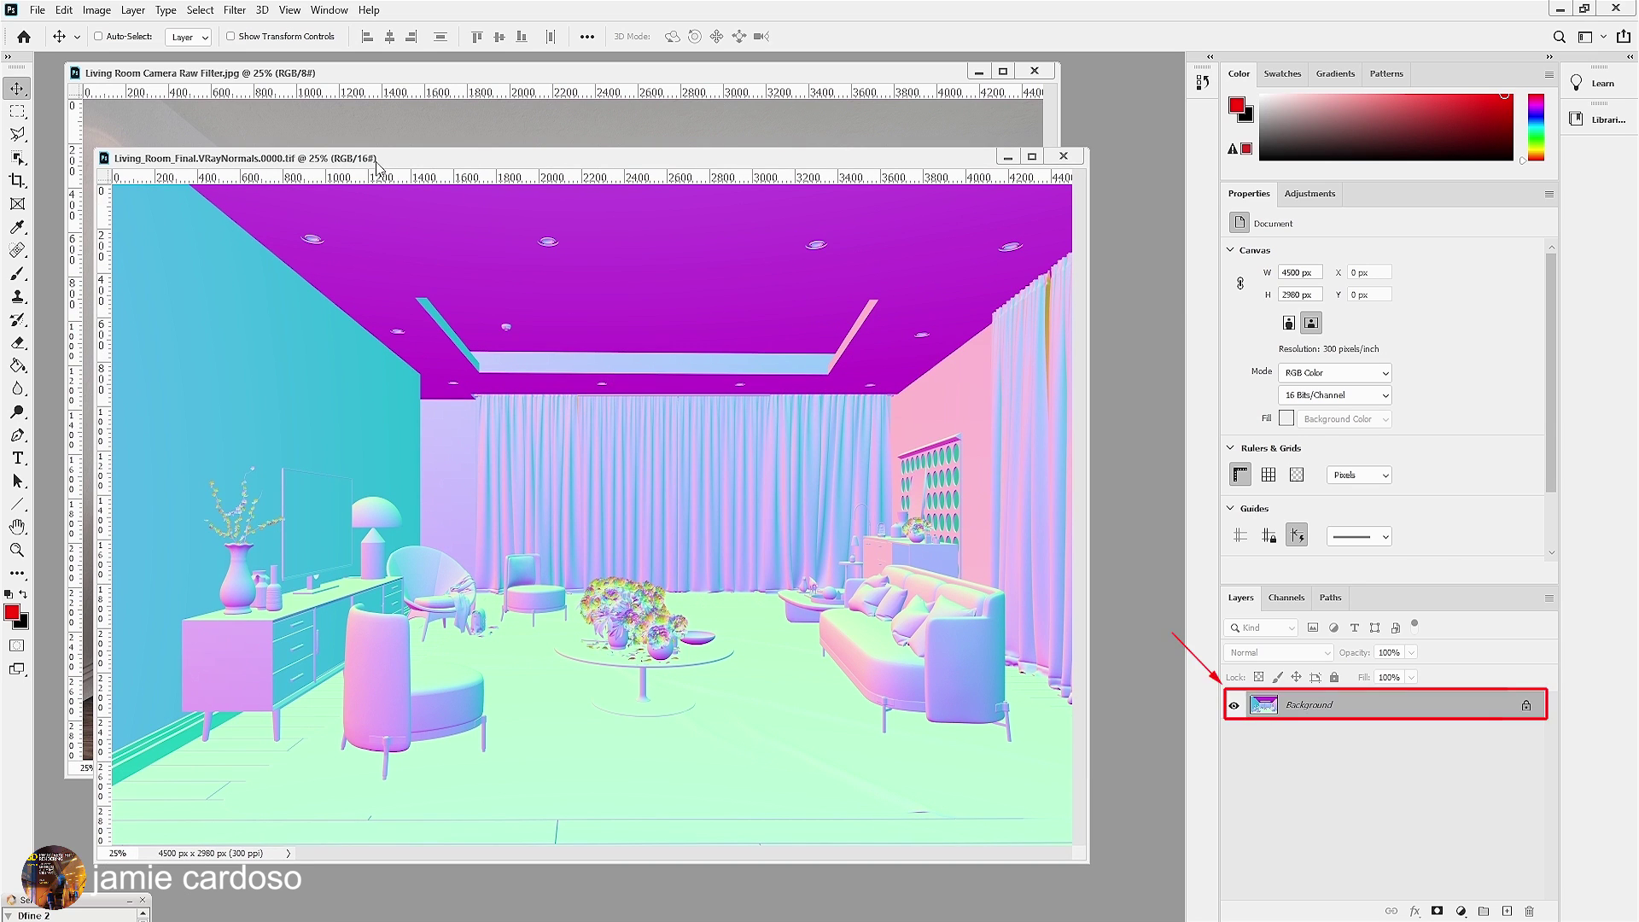
right_click(1333, 706)
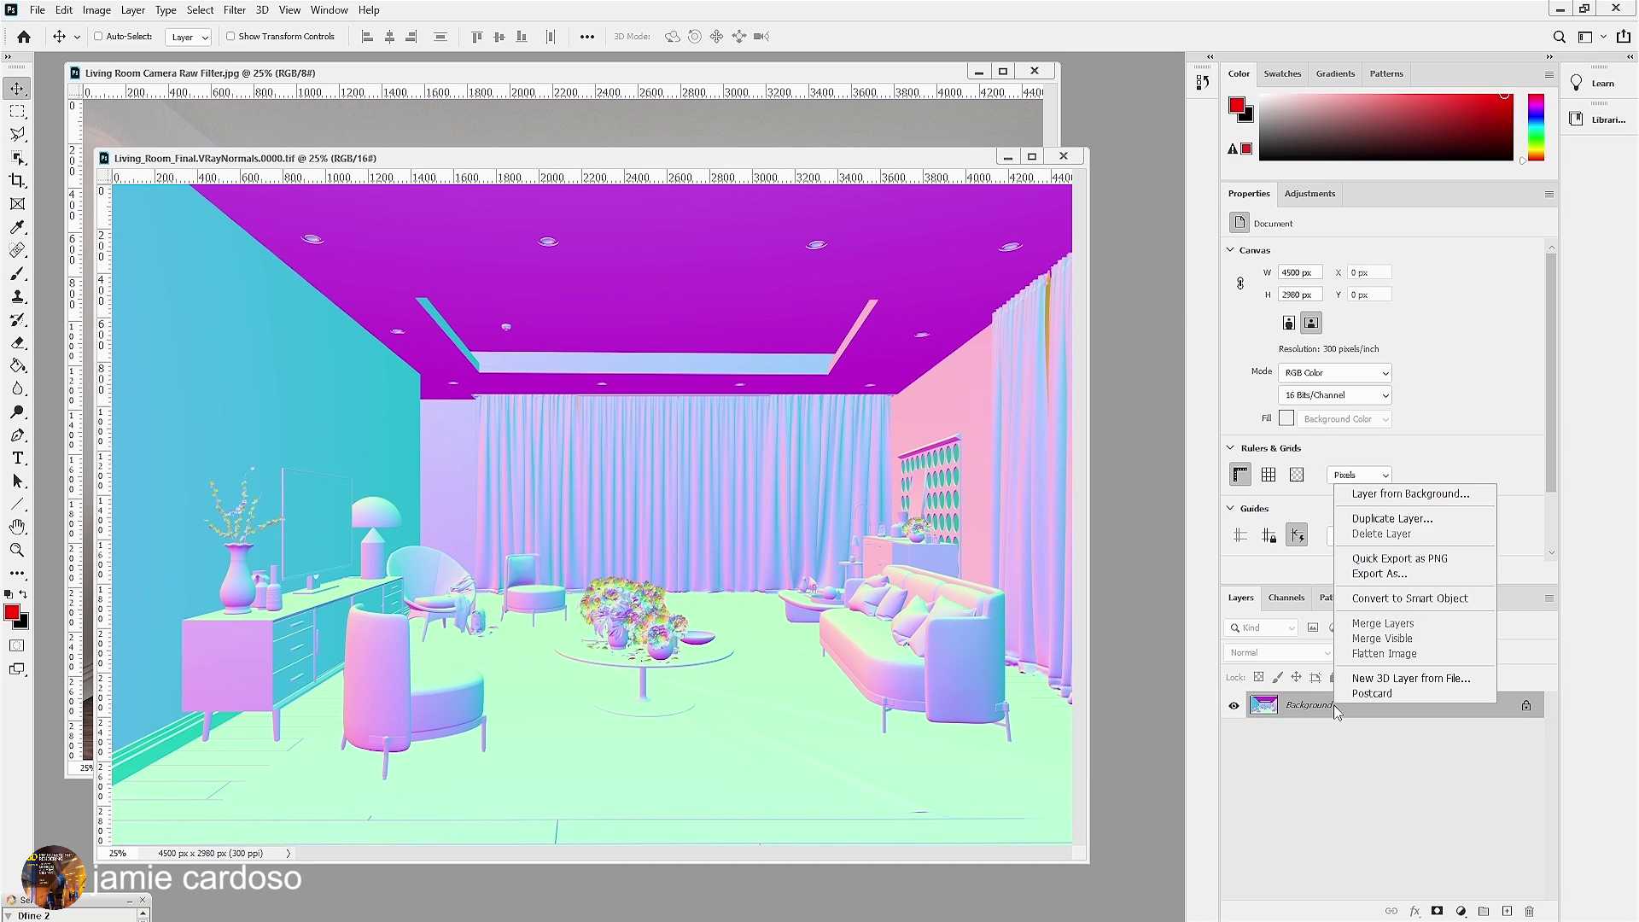
left_click(1378, 518)
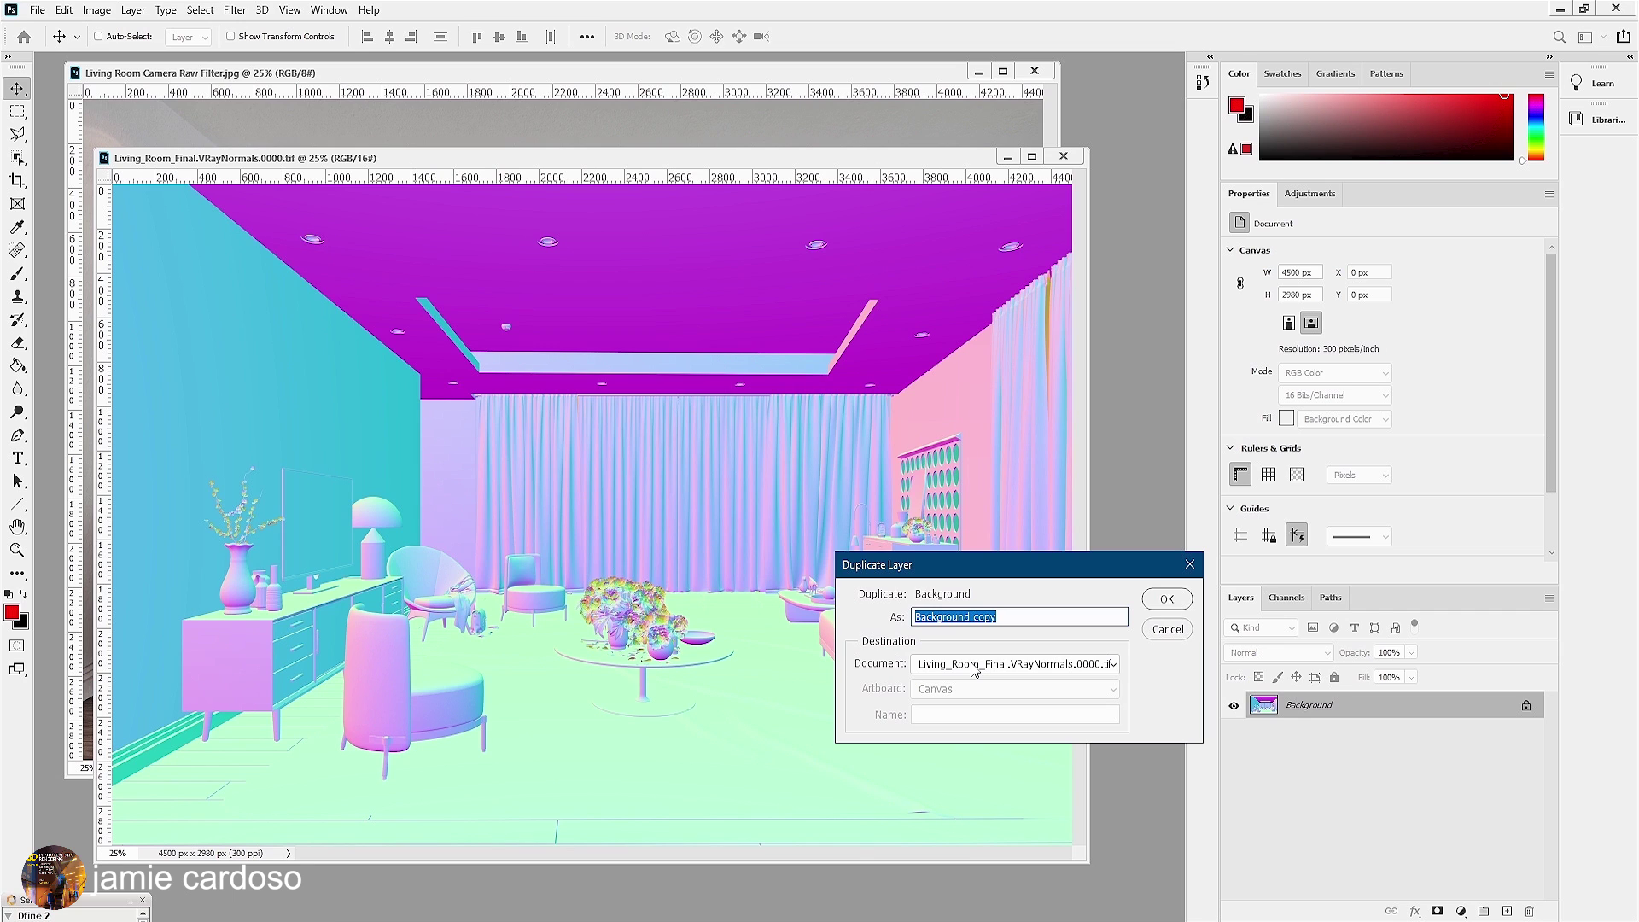
left_click(973, 666)
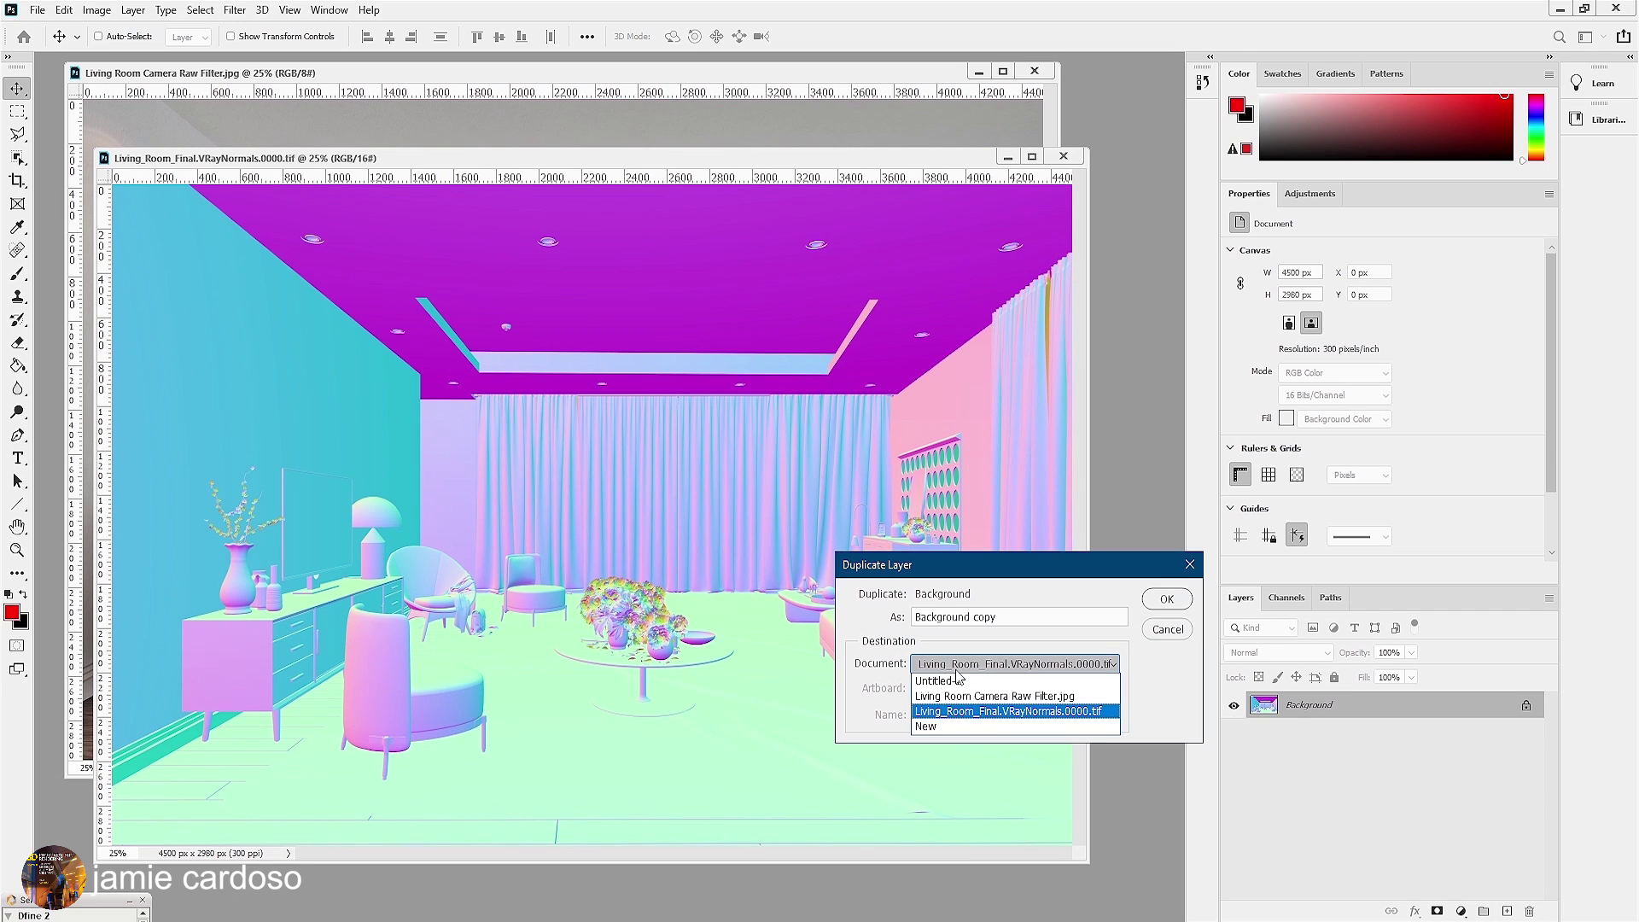
left_click(963, 699)
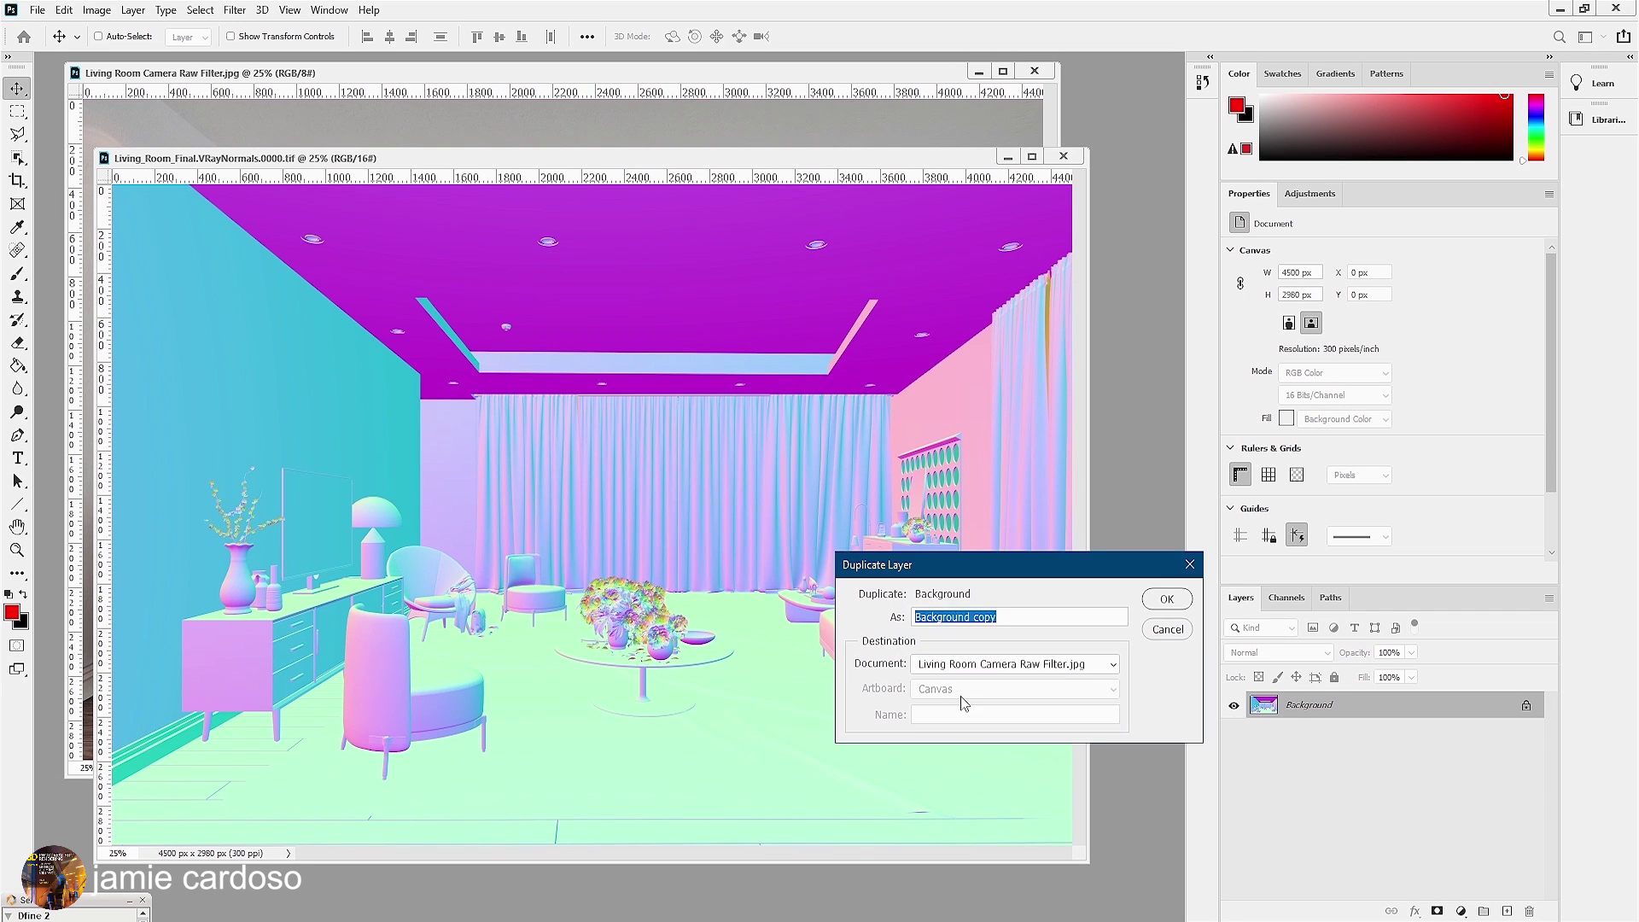
left_click(1167, 599)
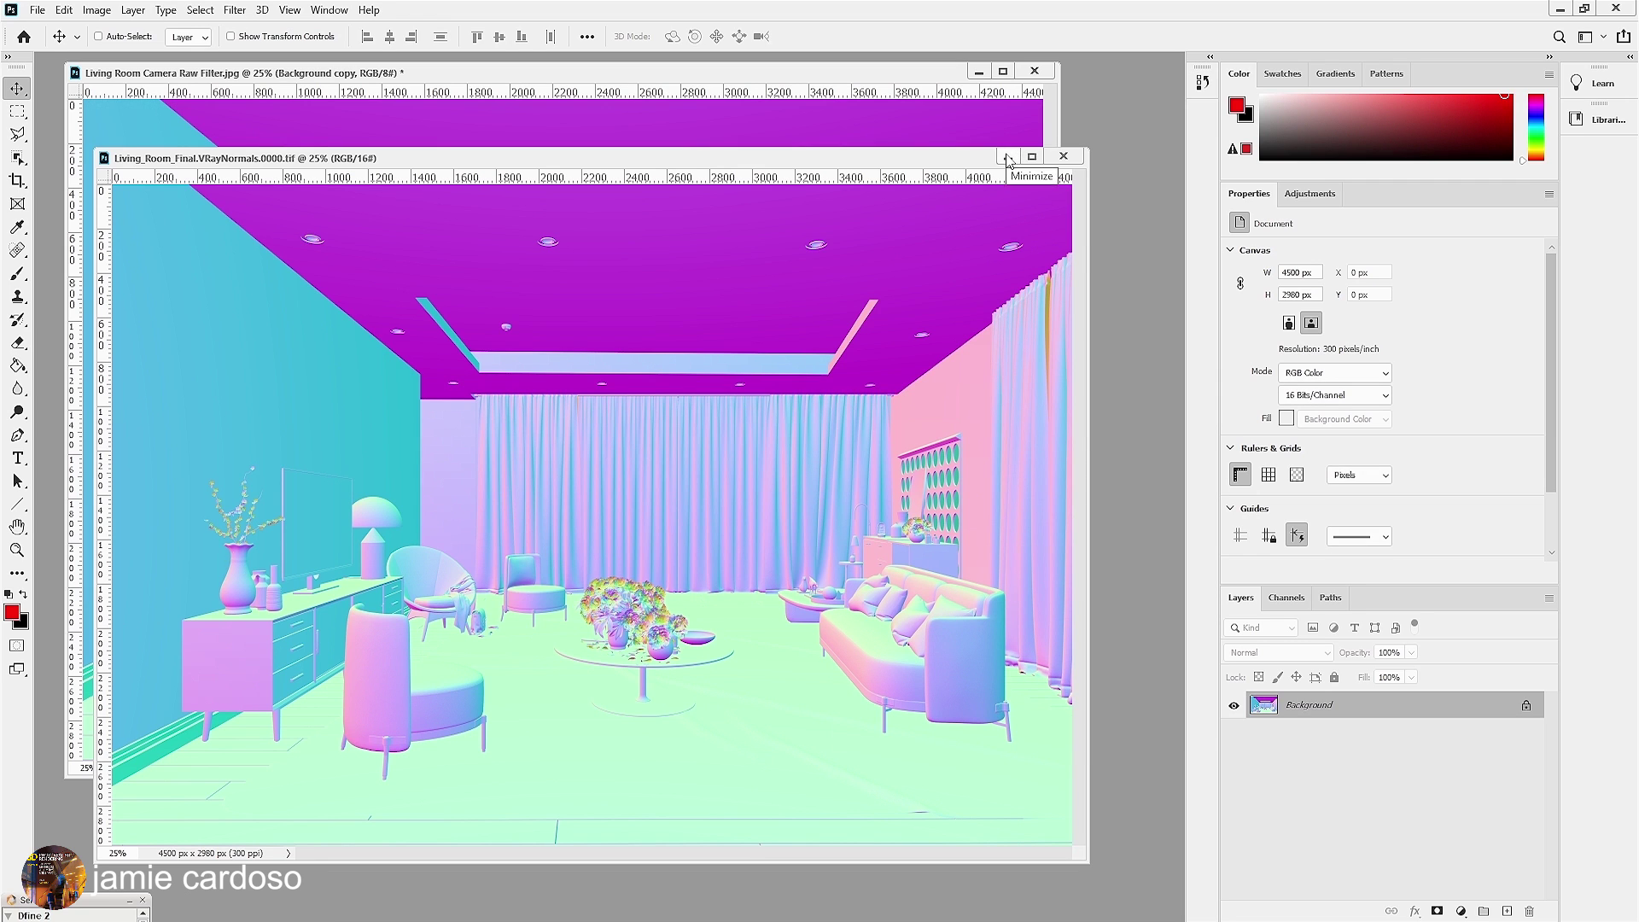
left_click(1007, 158)
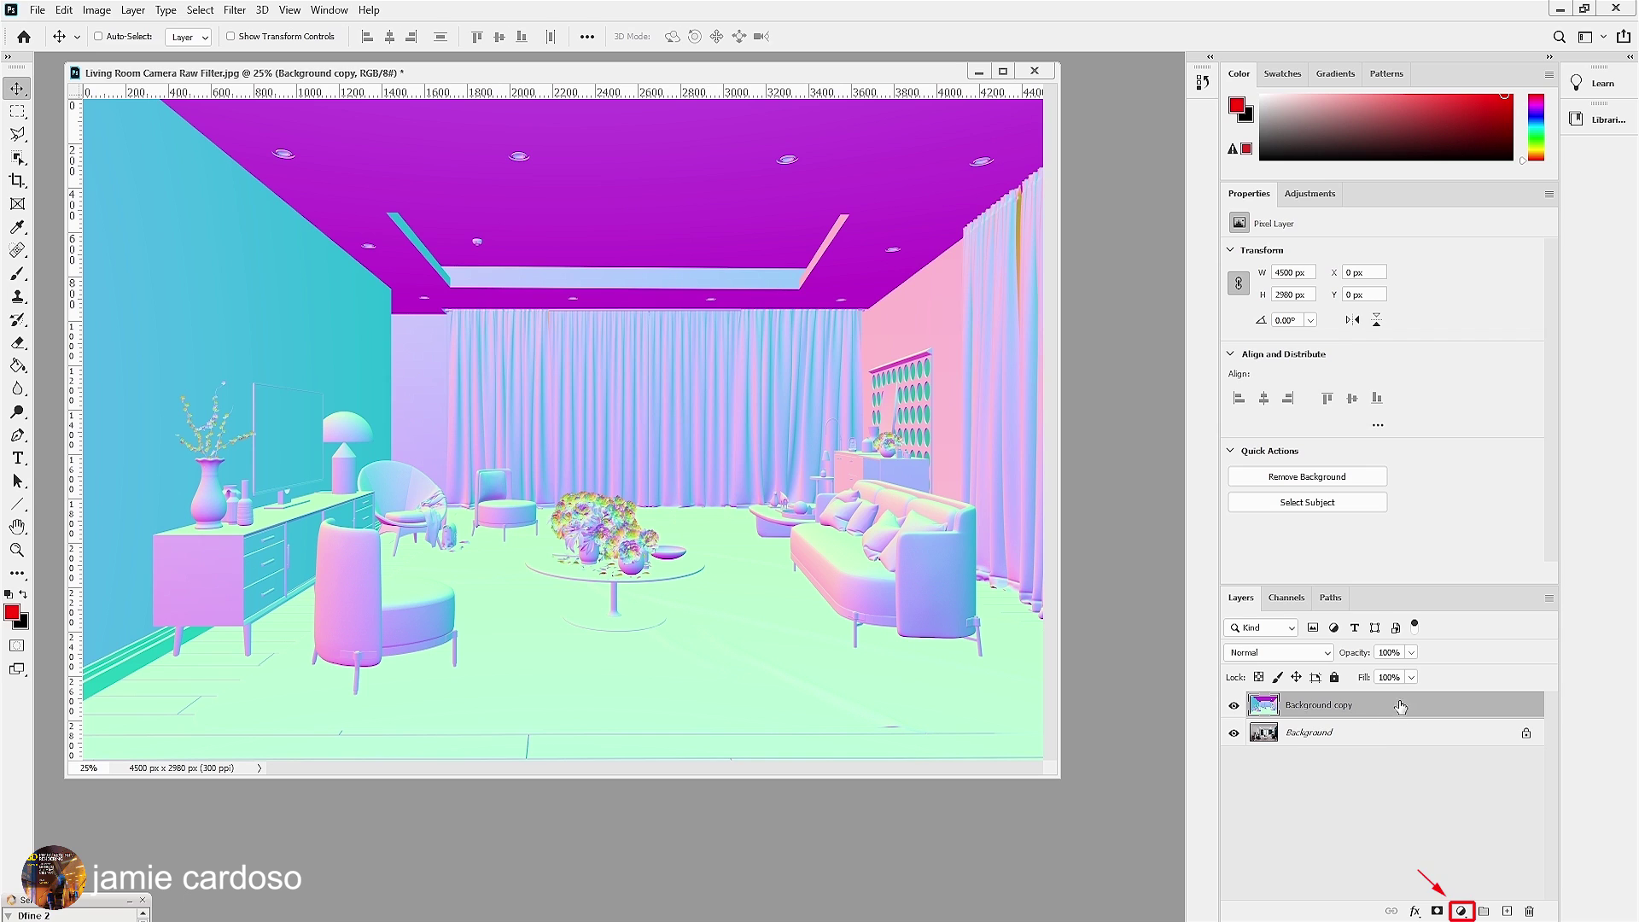
Step: Add a Levels layer clipped to Background copy with midtones darkened to 0.09
left_click(1460, 911)
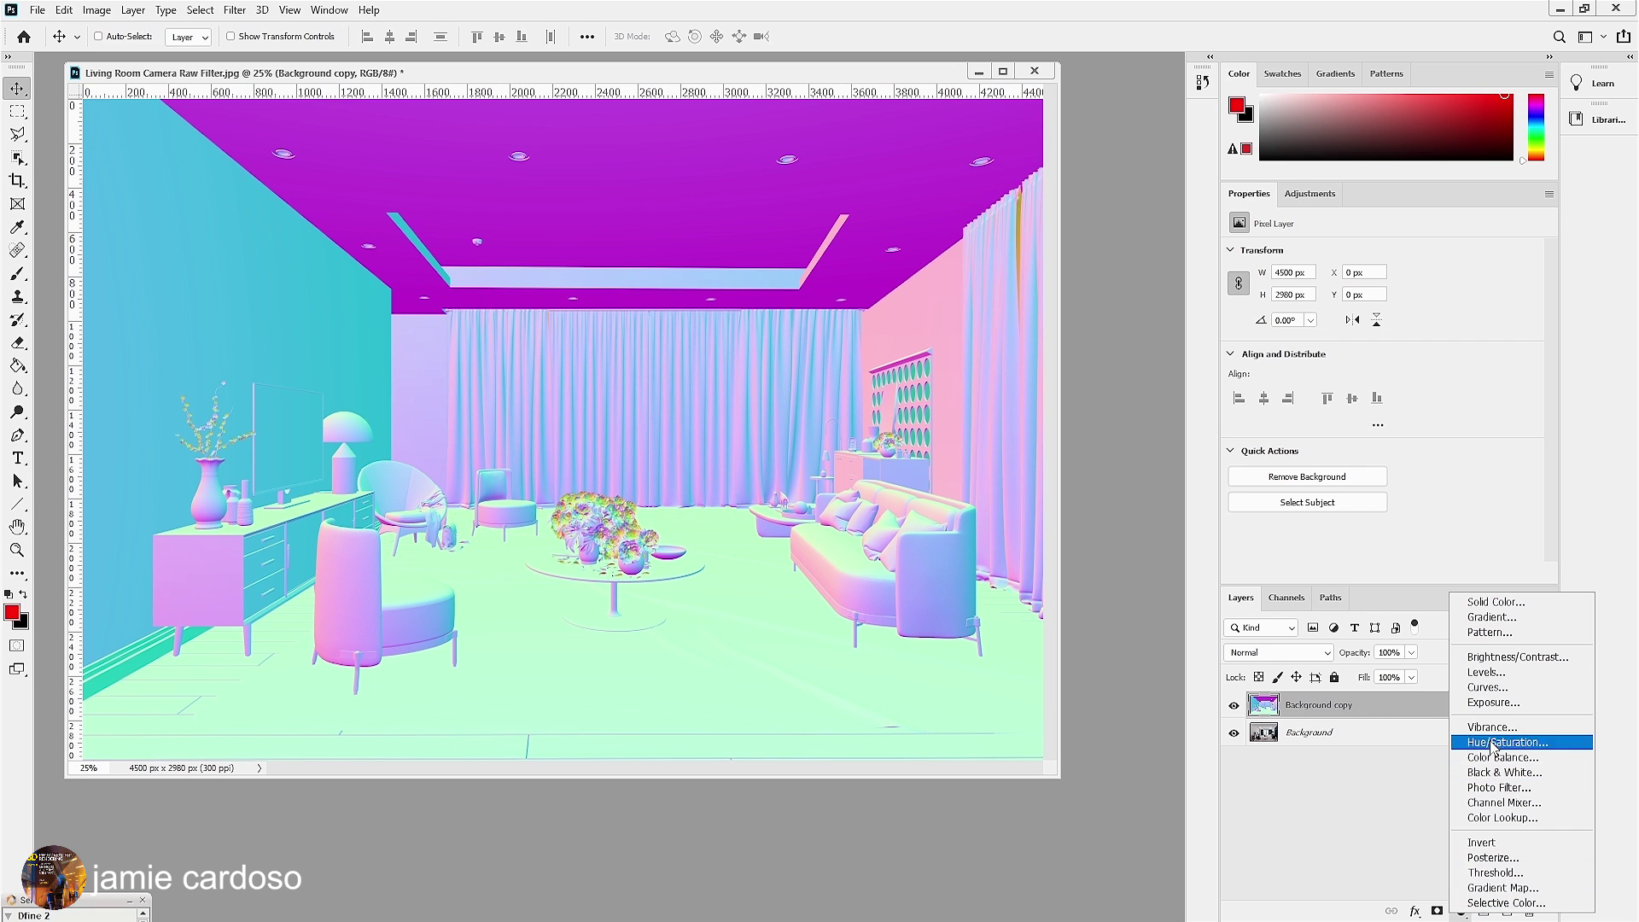
left_click(1506, 672)
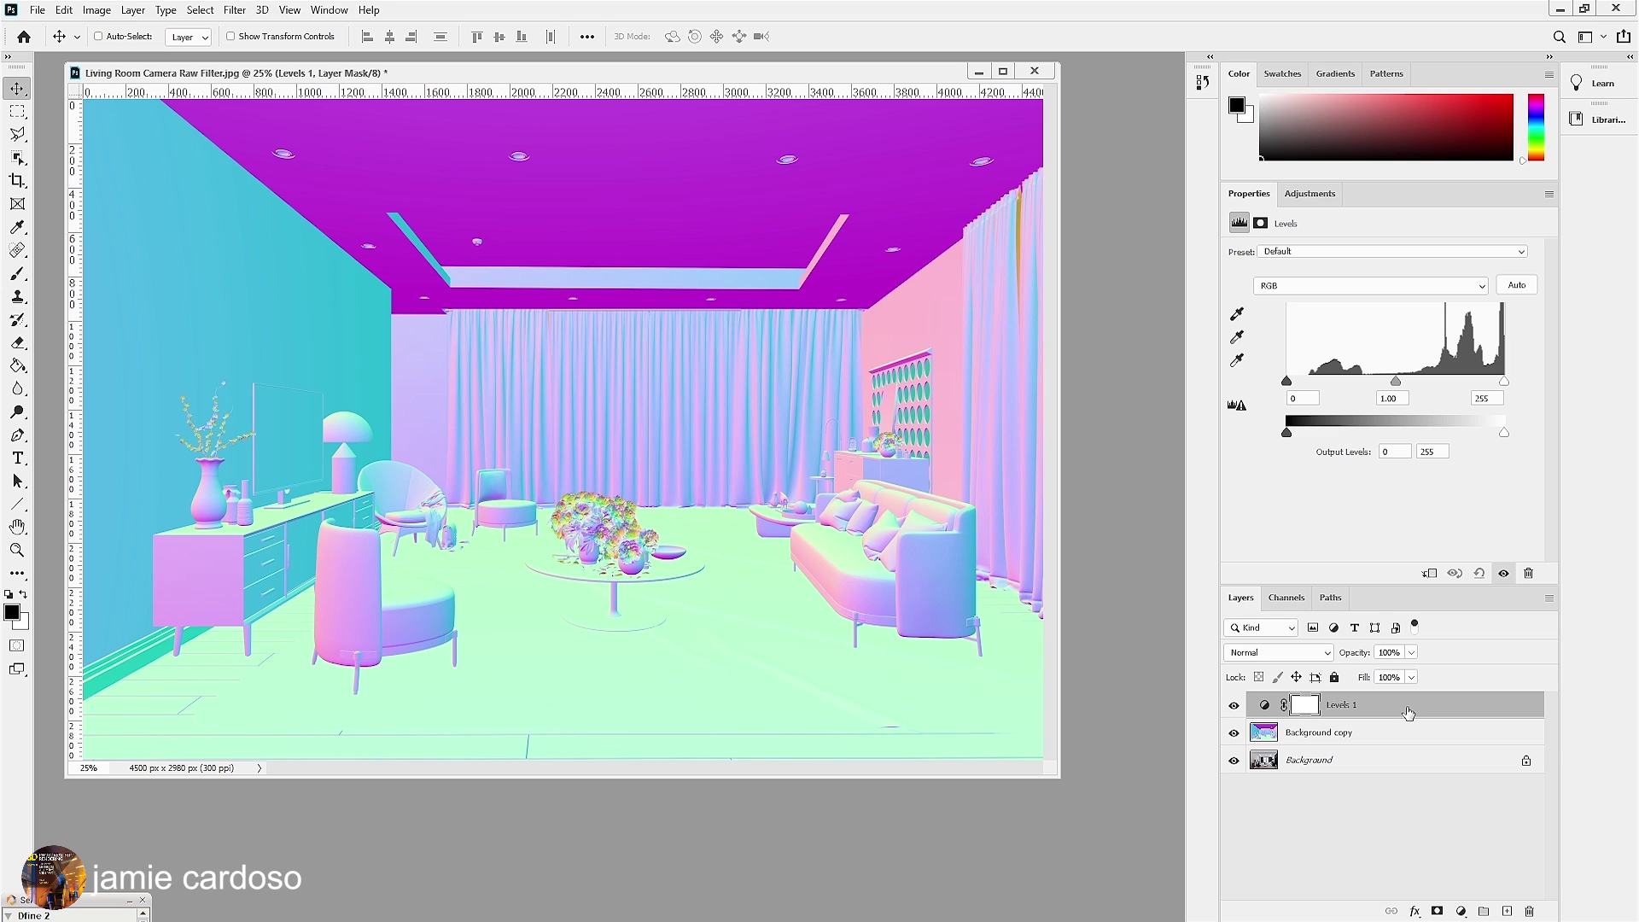
left_click_drag(1408, 714, 1404, 717)
left_click_drag(1404, 717, 1404, 715)
left_click(1404, 715, "alt")
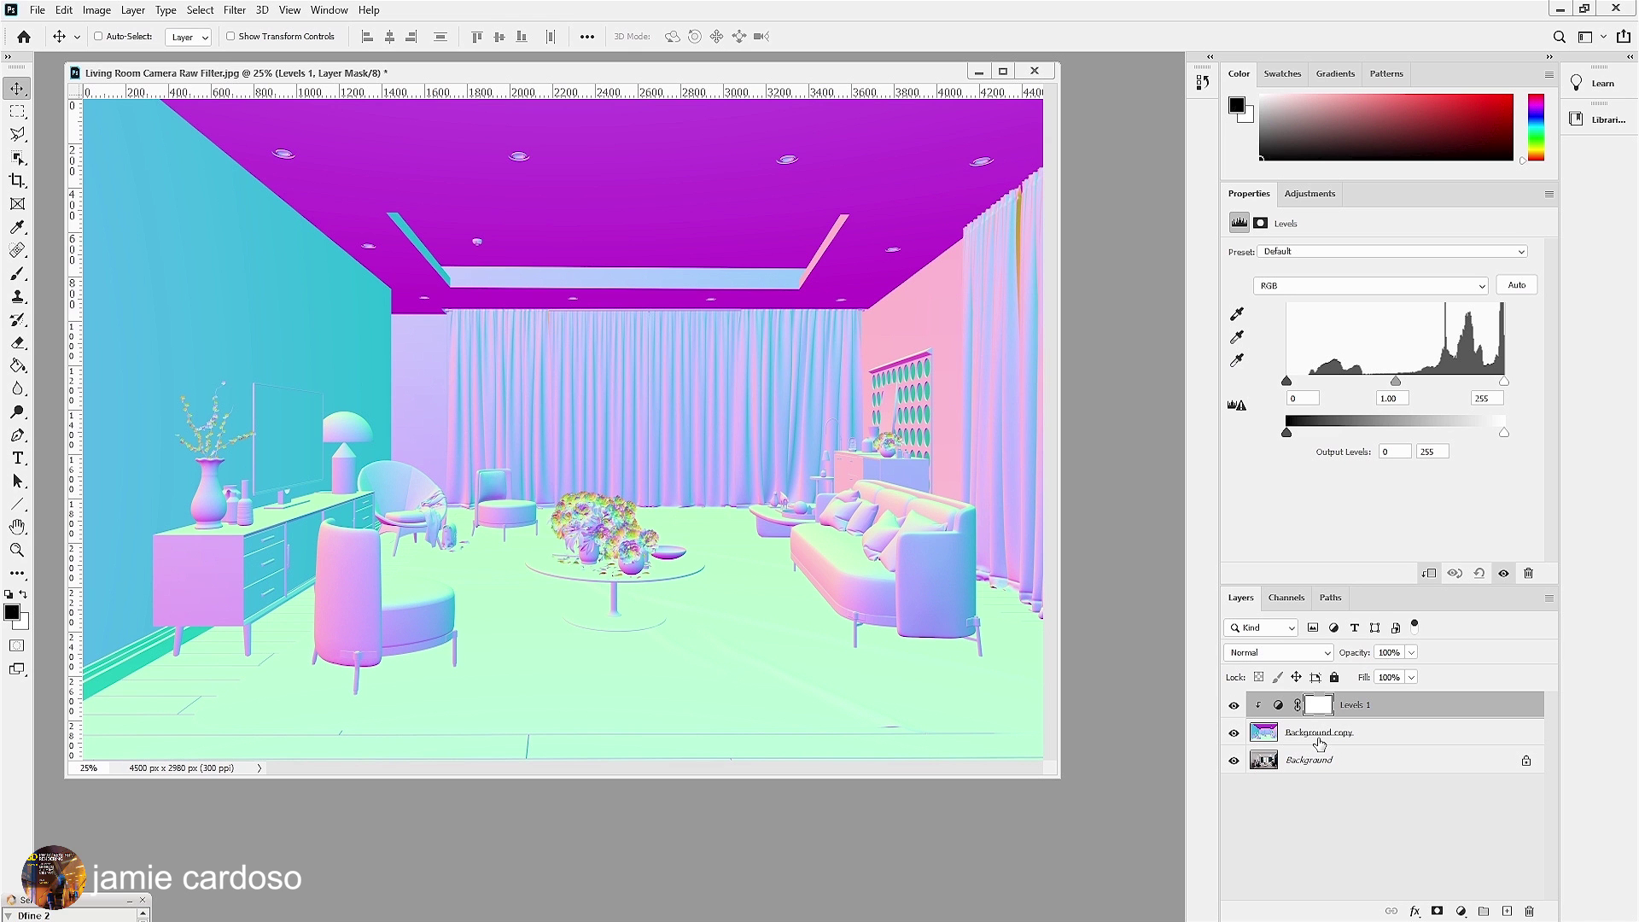
left_click_drag(1401, 385, 1491, 386)
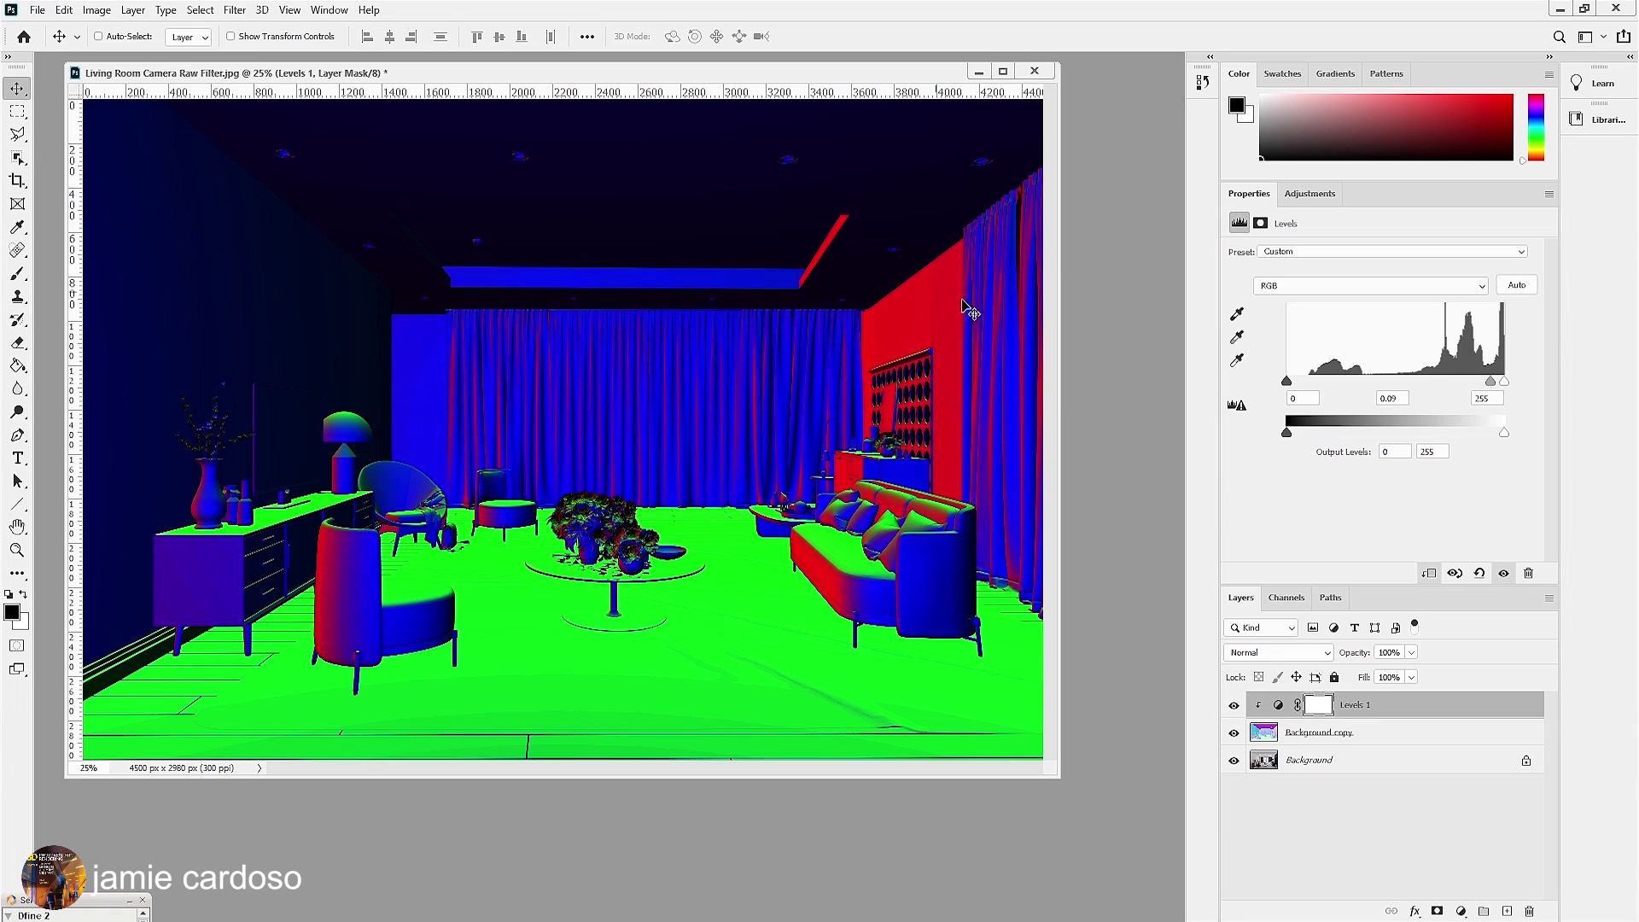
Step: Add a Hue/Saturation layer clipped above Levels 1 and give it a red colour label
left_click(1460, 911)
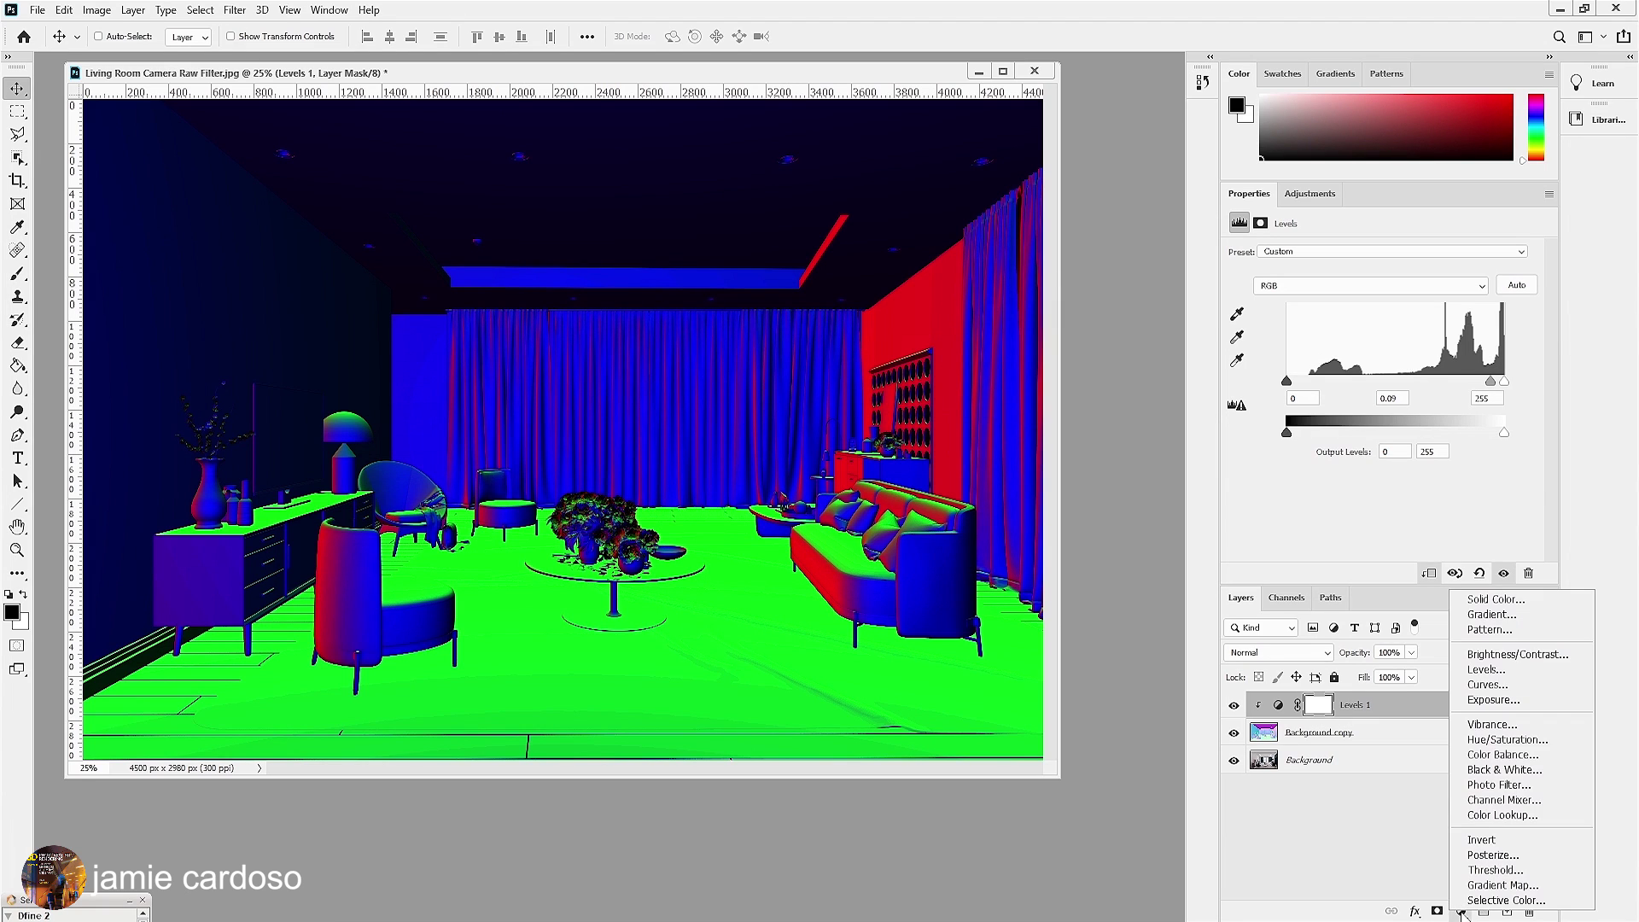
left_click(1504, 739)
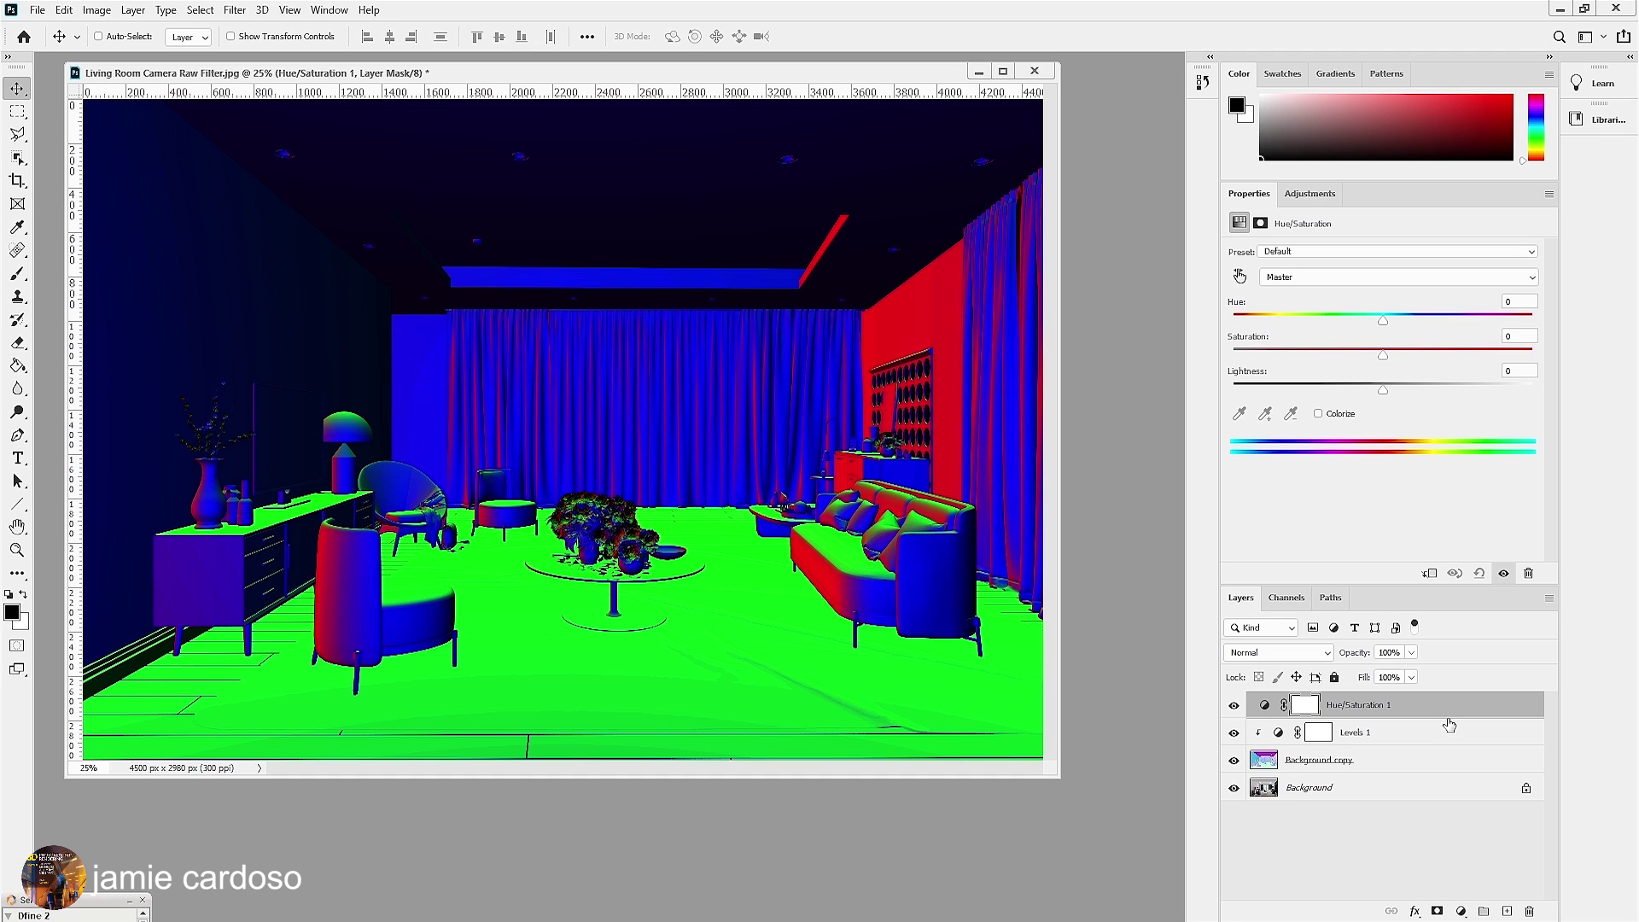
left_click_drag(1449, 725, 1448, 717)
left_click(1448, 717, "alt")
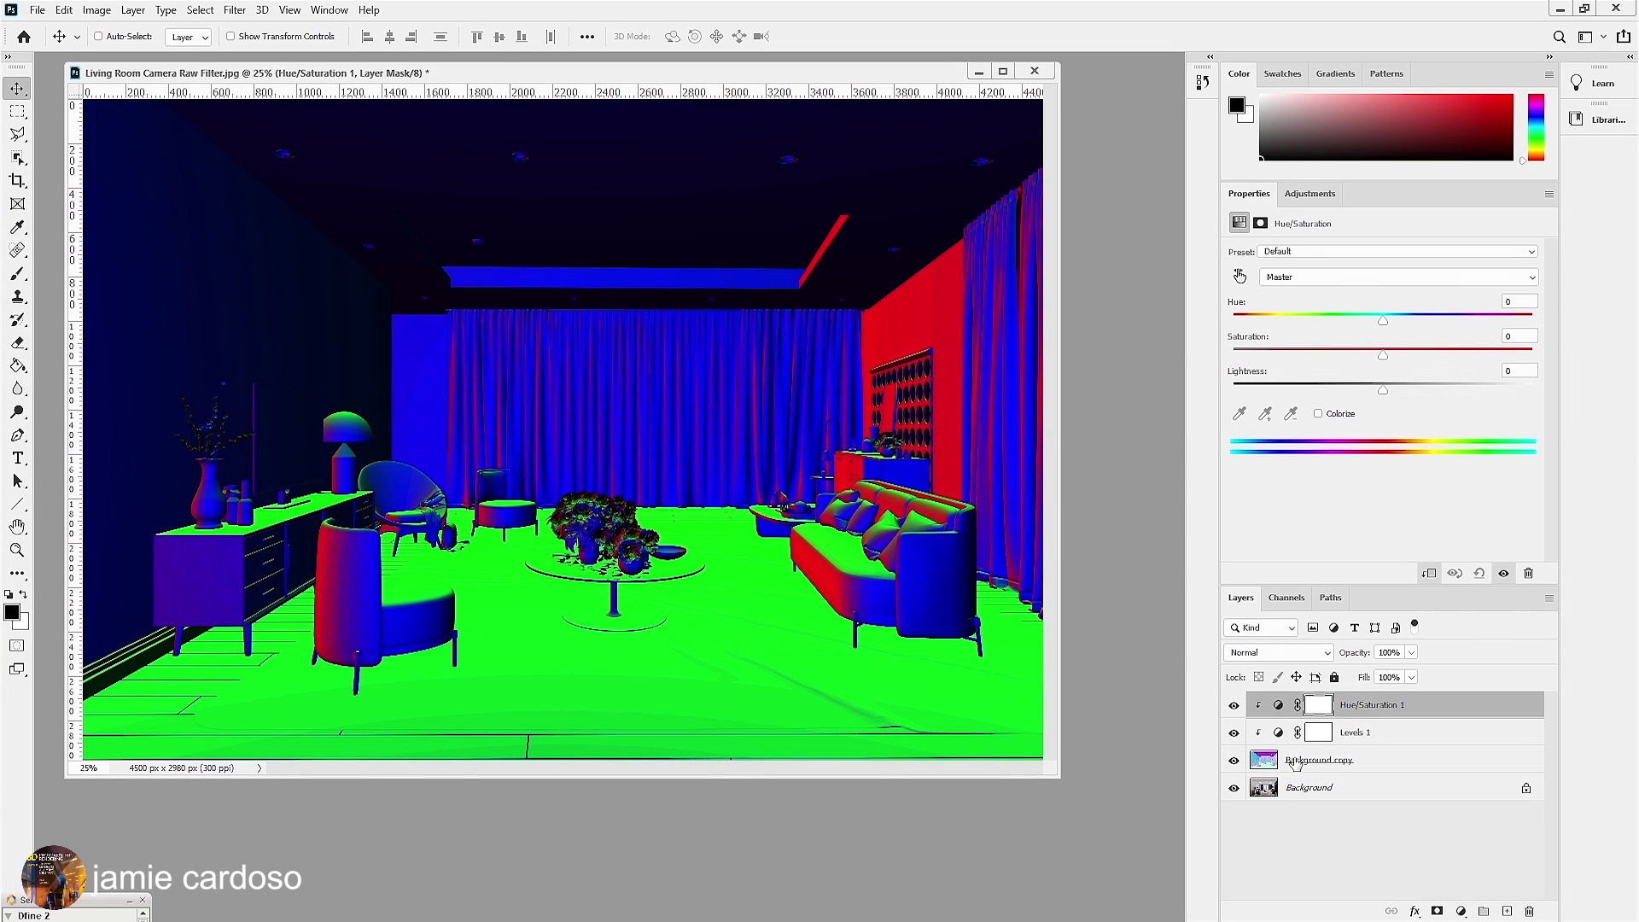
right_click(1446, 705)
left_click(1236, 772)
Step: Add a clipped monochrome Channel Mixer, then a second Hue/Saturation layer on top
left_click(1460, 911)
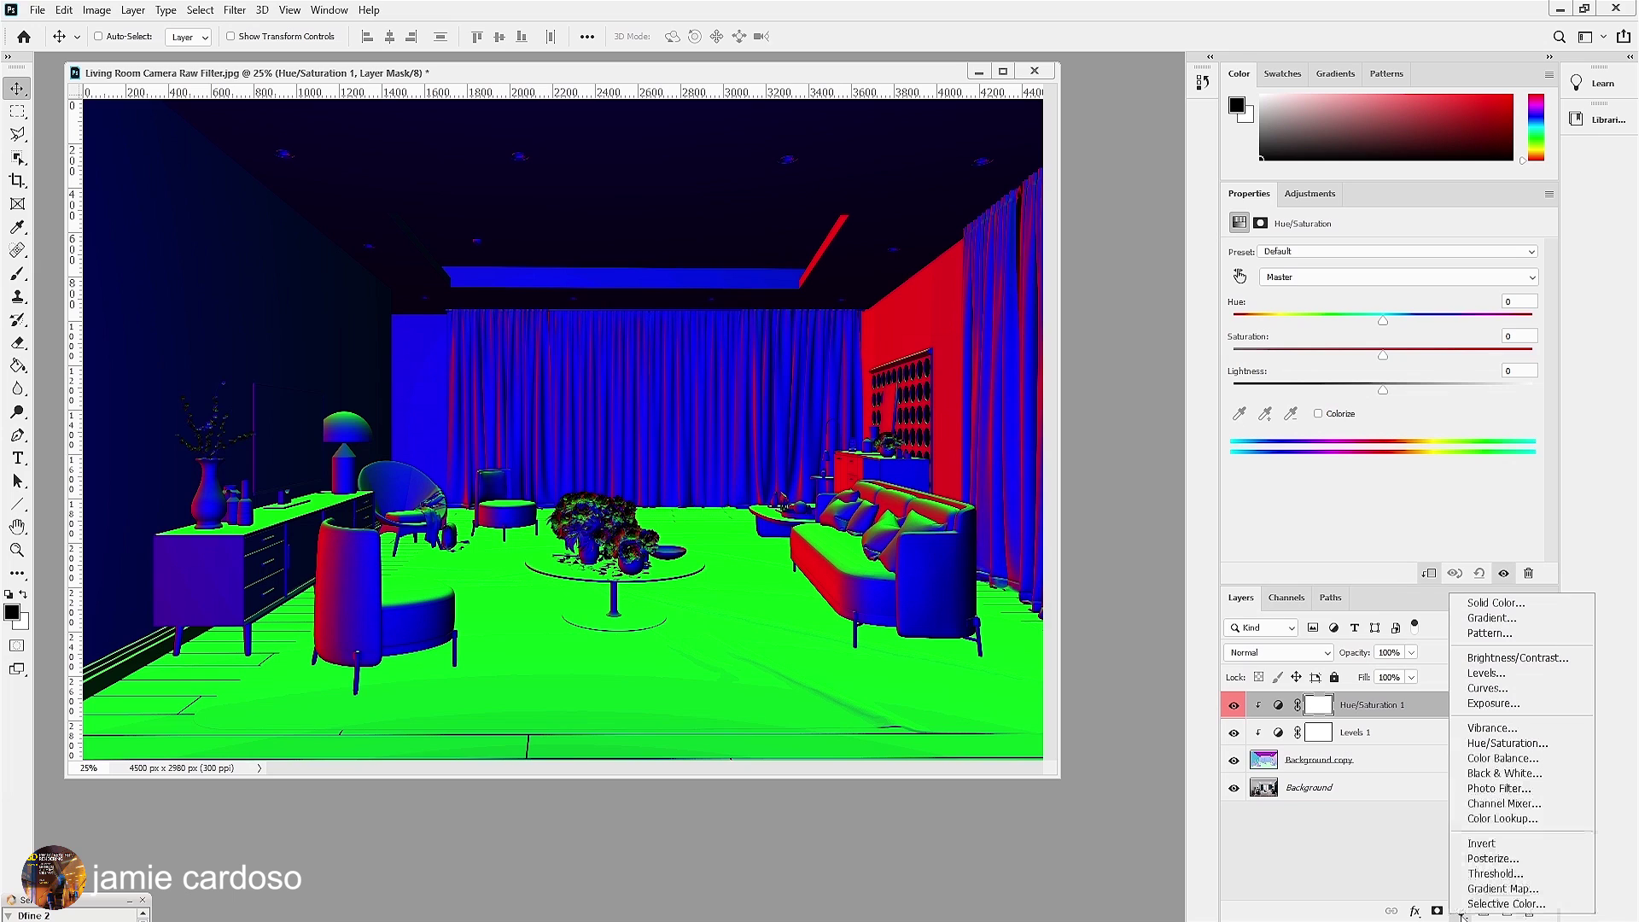
left_click(1484, 805)
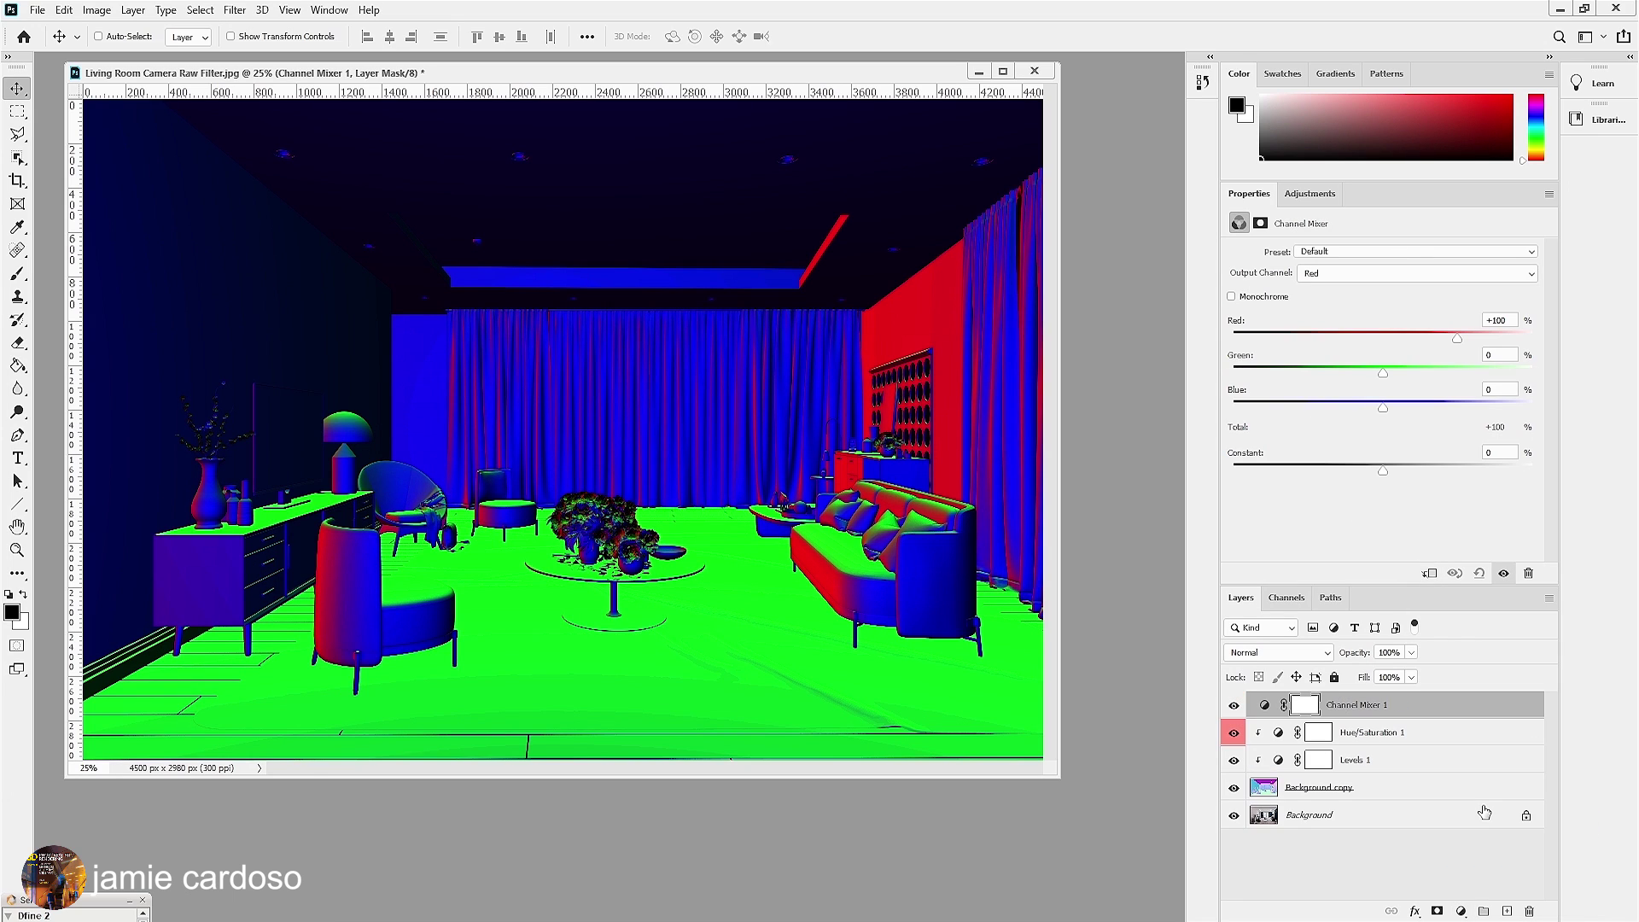
left_click(1451, 717, "alt")
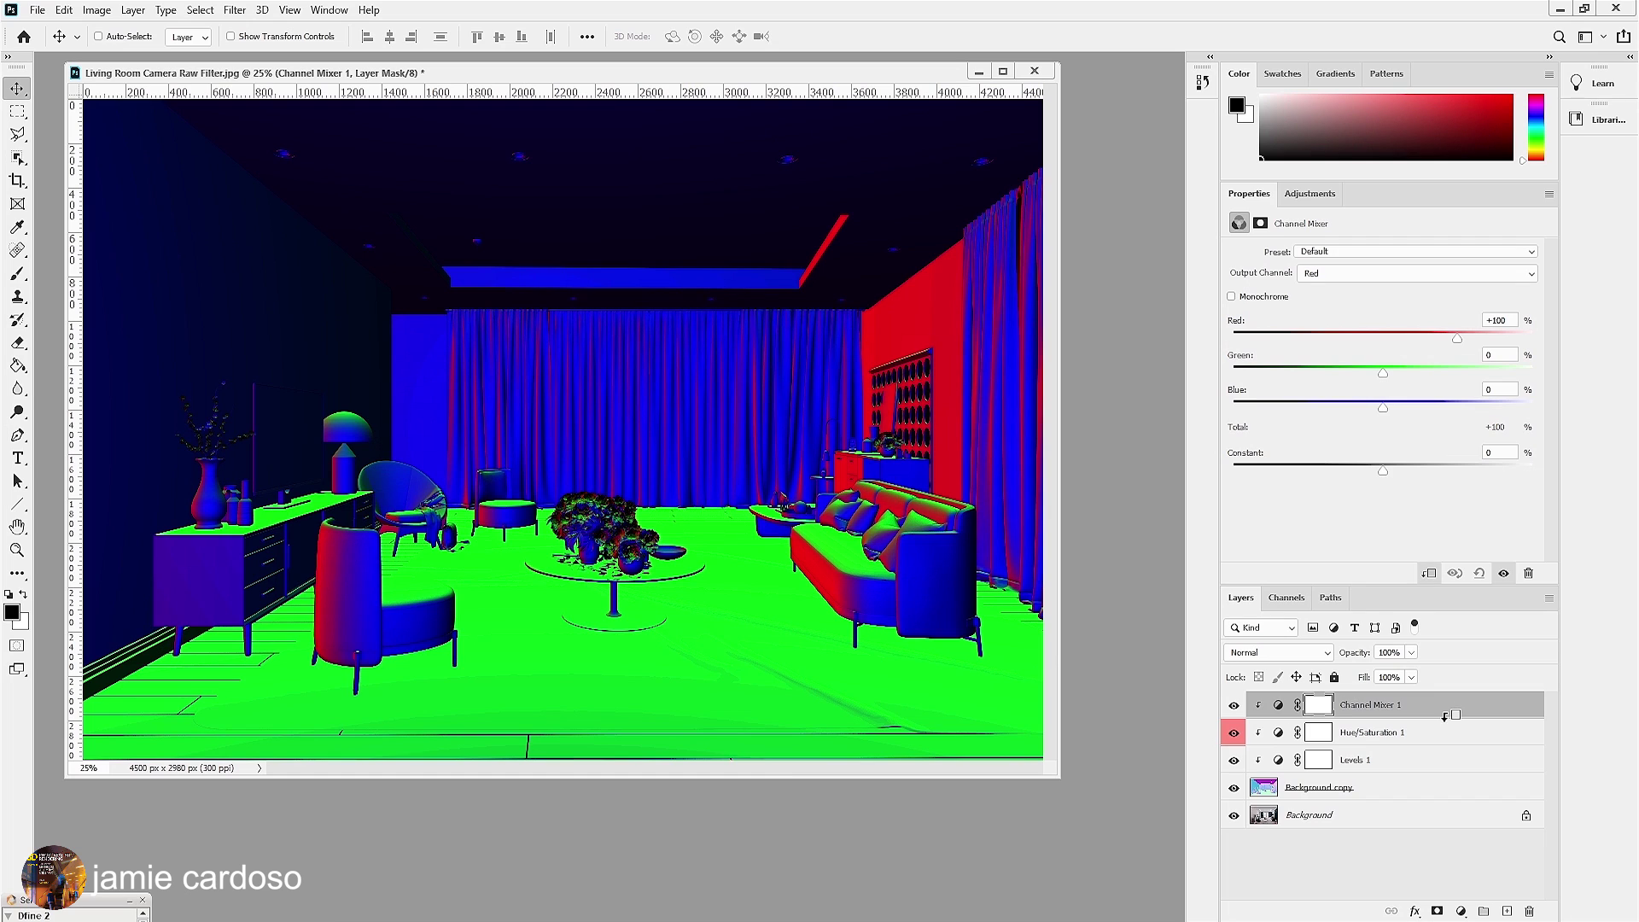
left_click(1232, 297)
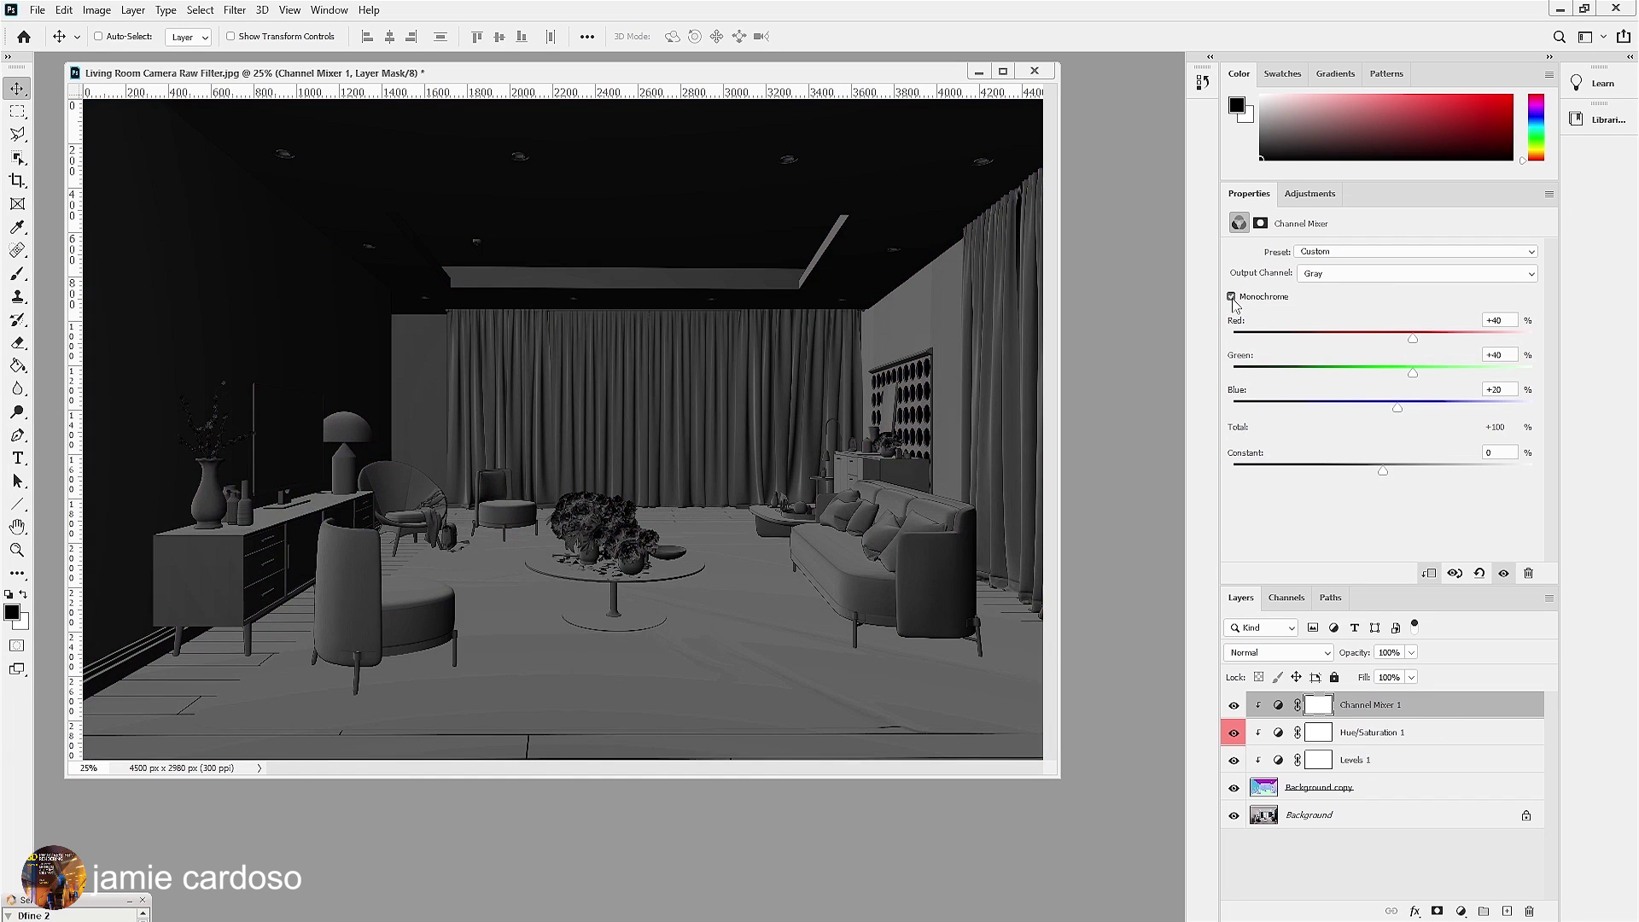
left_click(1460, 910)
left_click(1502, 738)
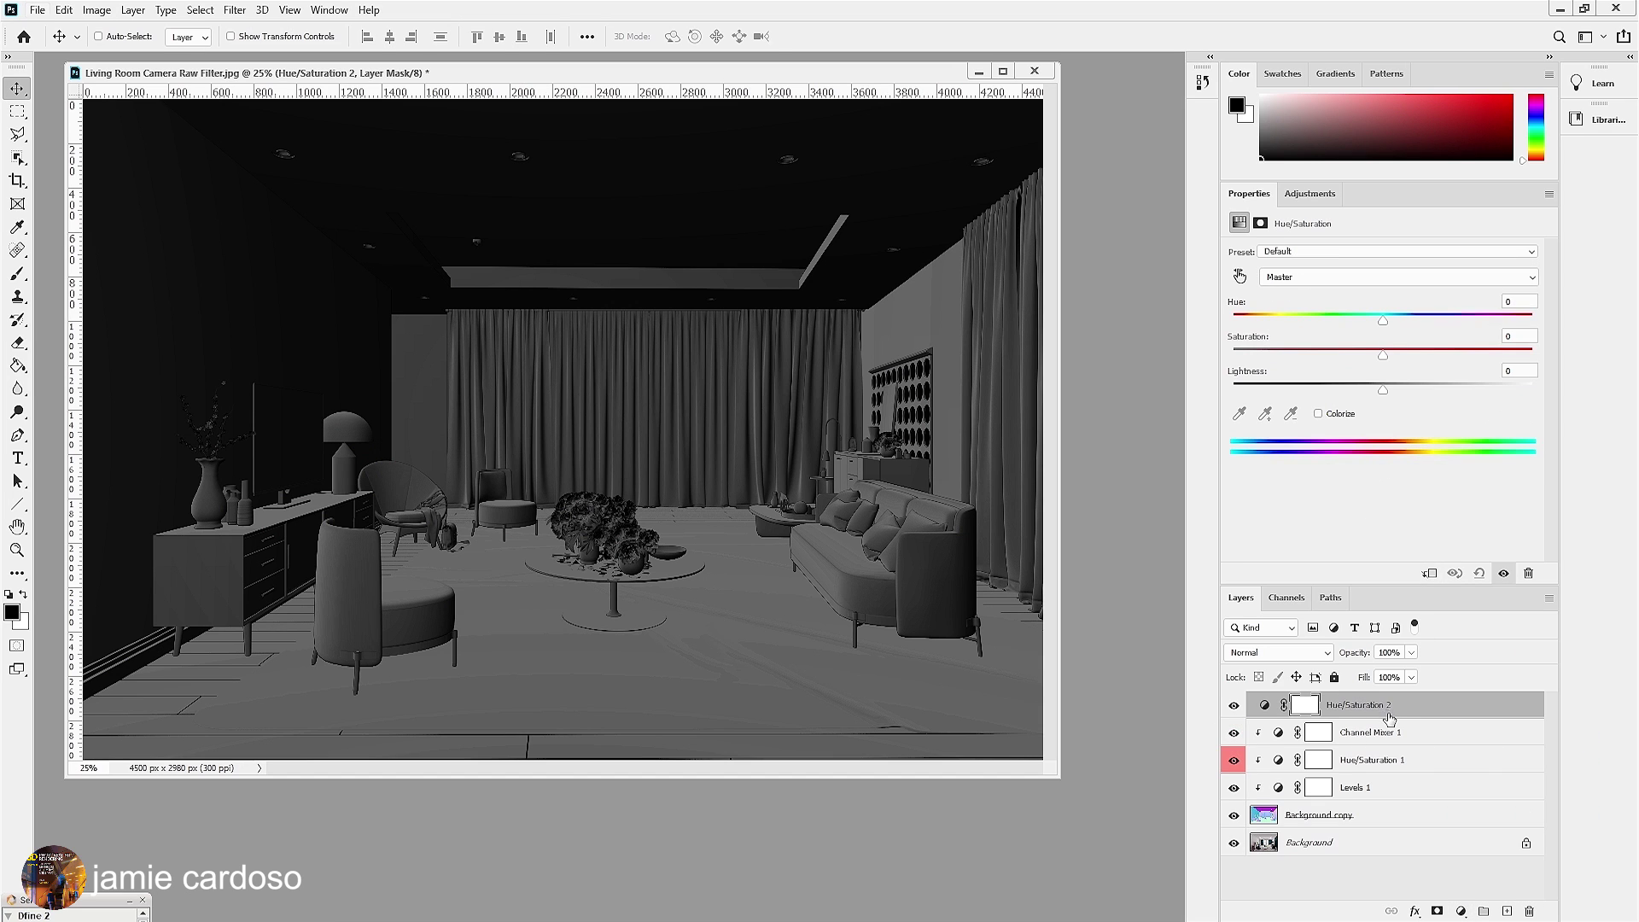
Step: Raise Channel Mixer 1's red contribution and adjust its blue slider
key("alt+bracketleft")
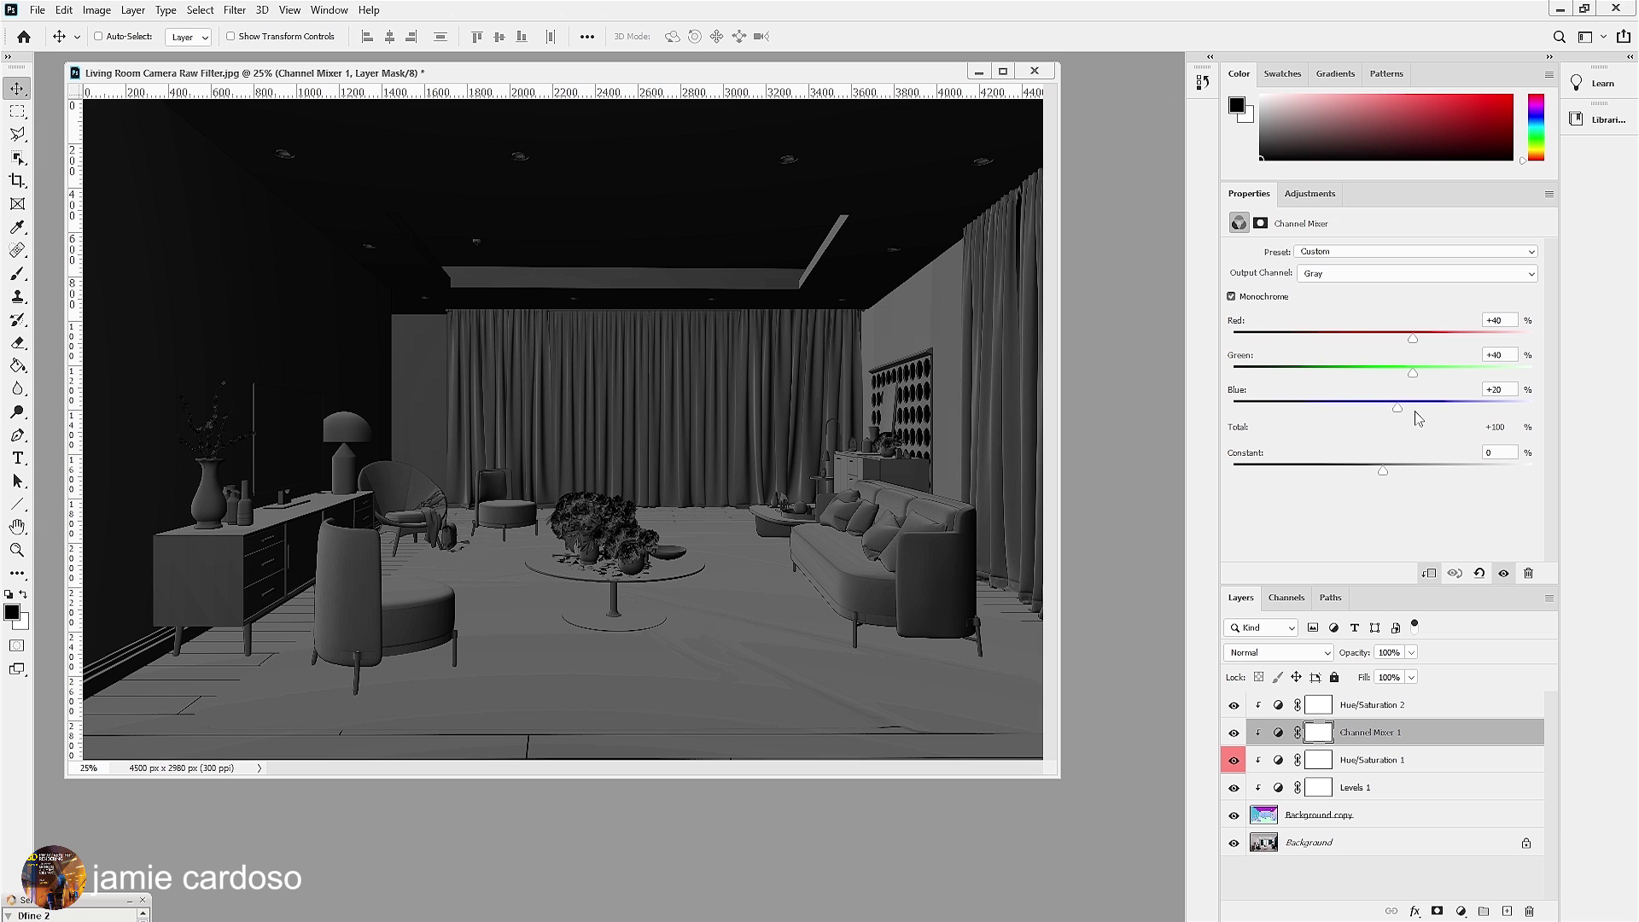
mouse_move(1413, 338)
left_mouse_down()
mouse_move(1429, 340)
mouse_move(1426, 370)
mouse_move(1382, 376)
mouse_move(1442, 340)
mouse_move(1381, 382)
left_mouse_up()
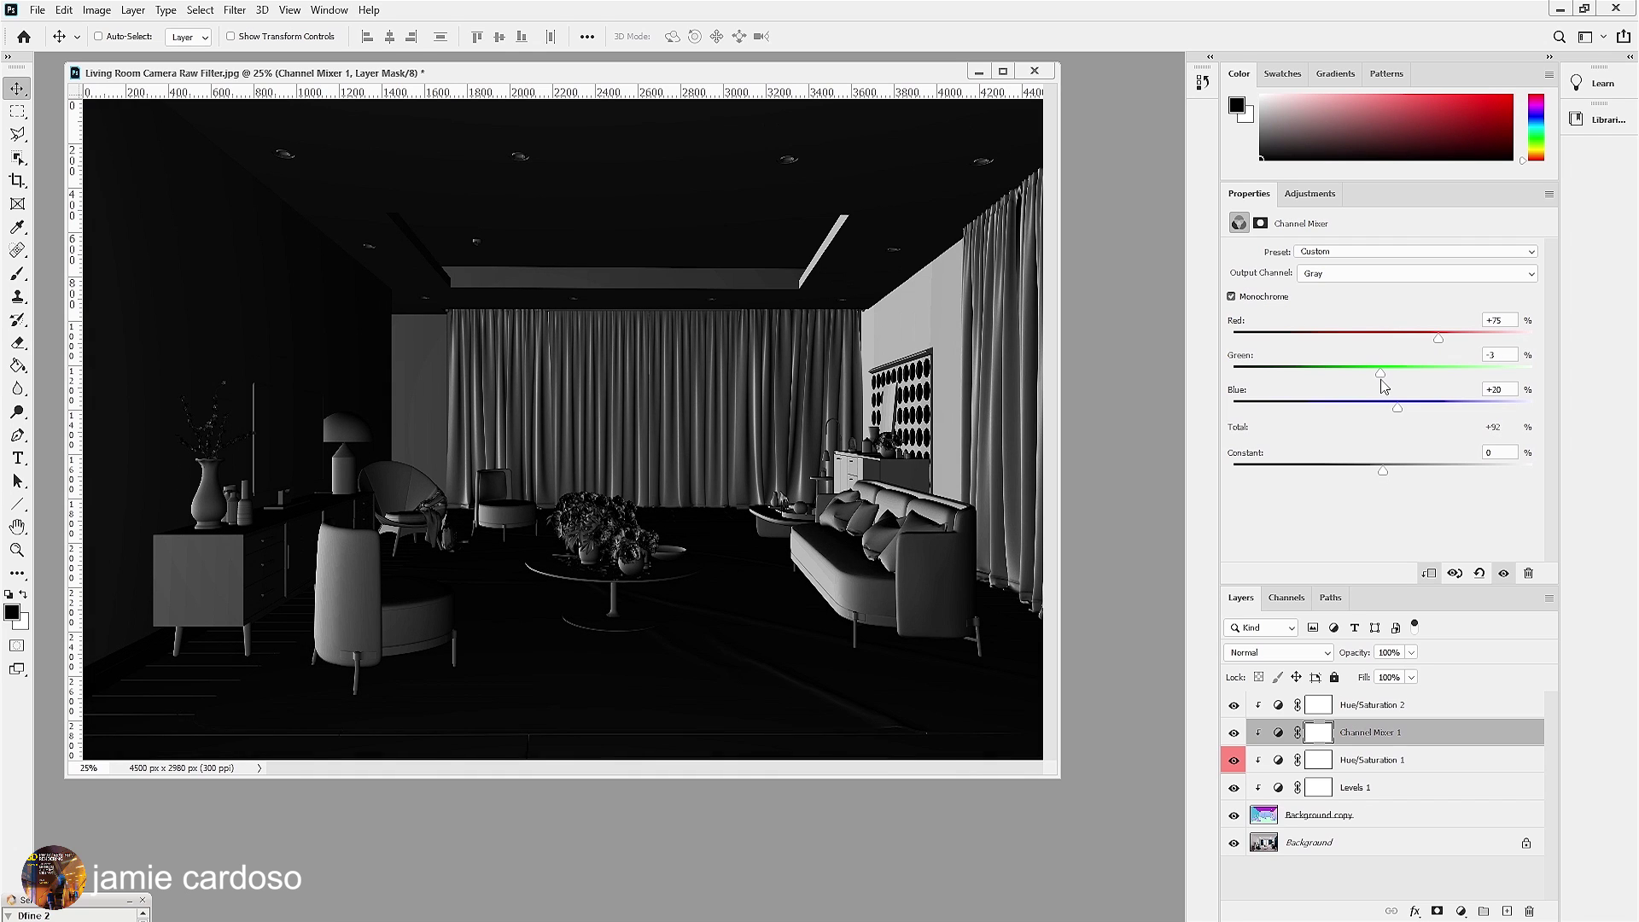
left_click_drag(1397, 408, 1385, 412)
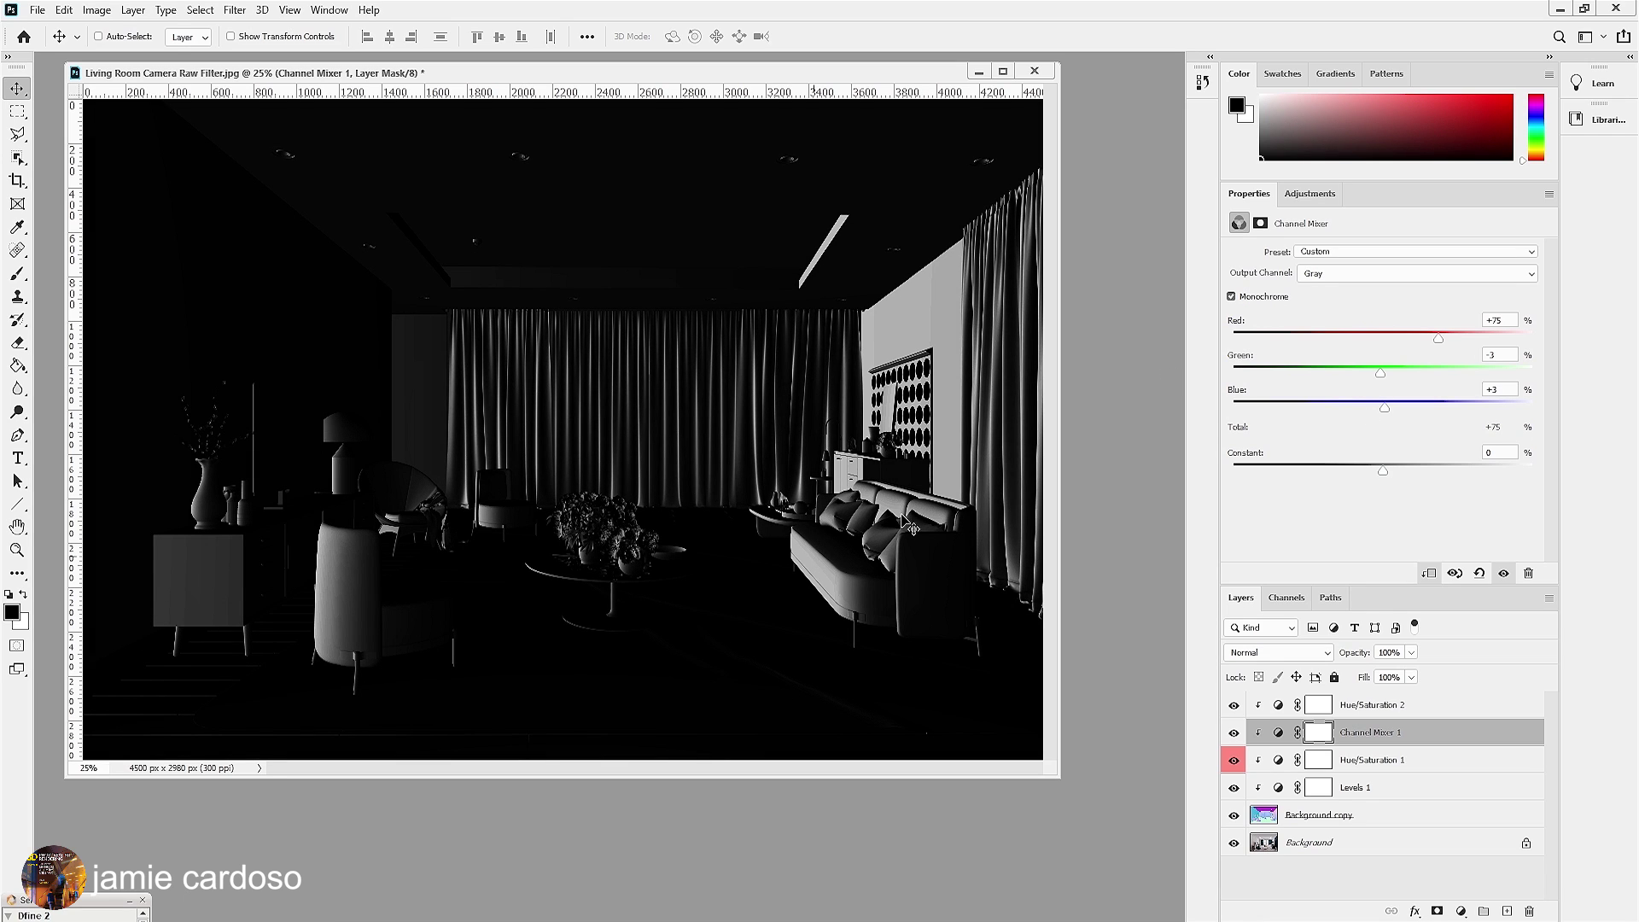
Step: Set Hue/Saturation 1 hue to -3 and nudge Channel Mixer 1 red to +63
left_click(1365, 760)
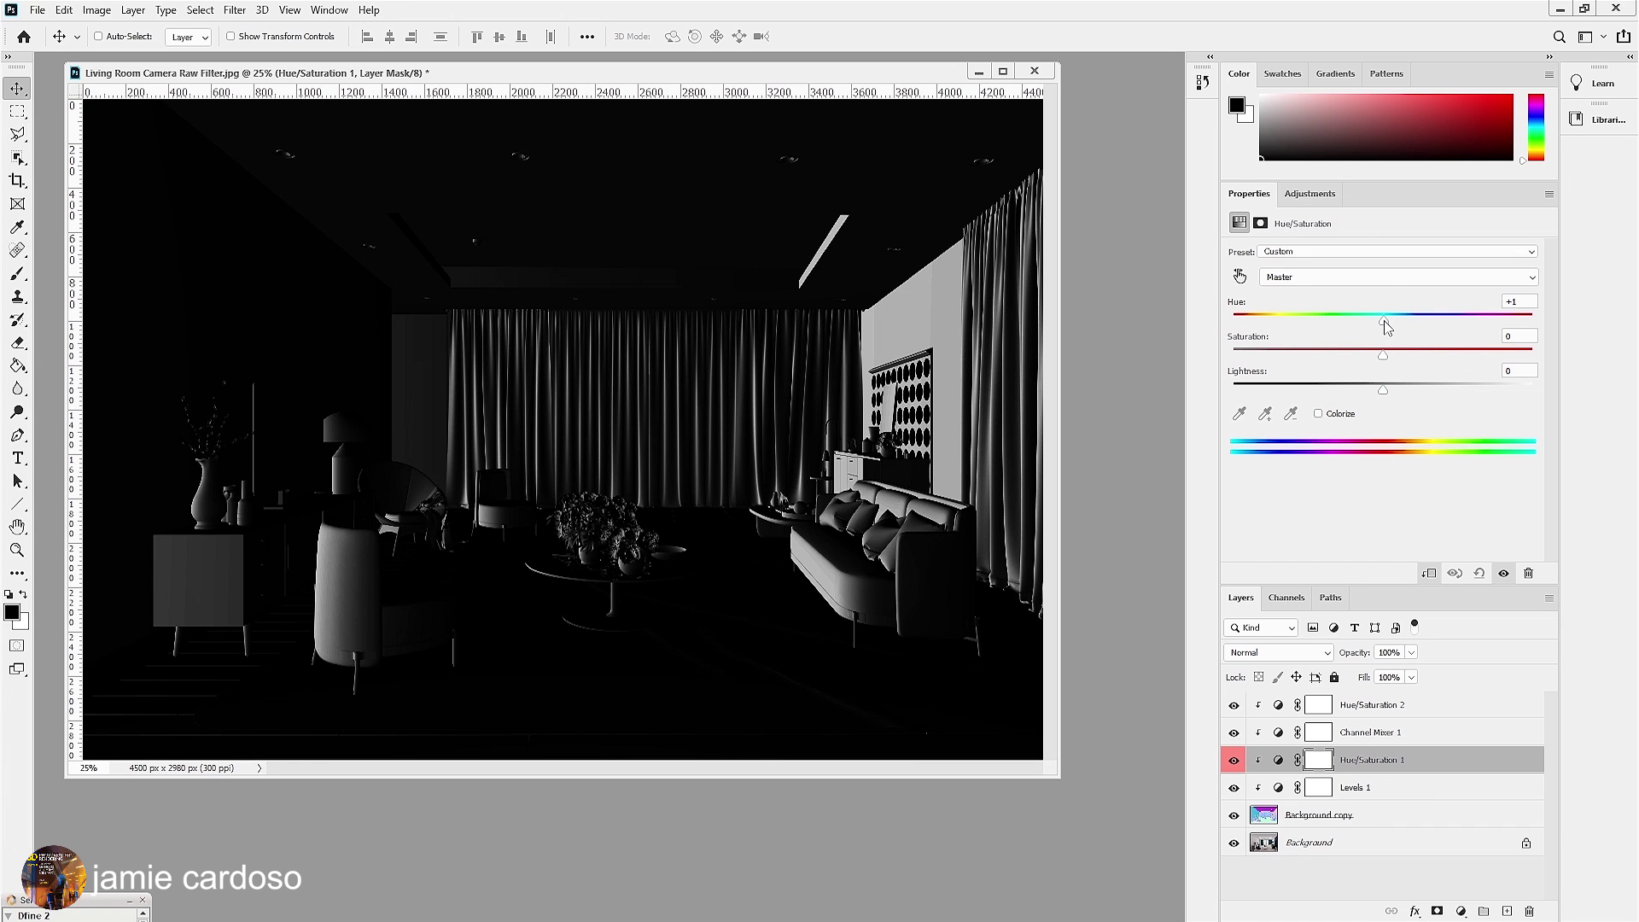
mouse_move(1385, 321)
left_mouse_down()
mouse_move(1450, 321)
mouse_move(1343, 320)
mouse_move(1405, 338)
mouse_move(1376, 333)
left_mouse_up()
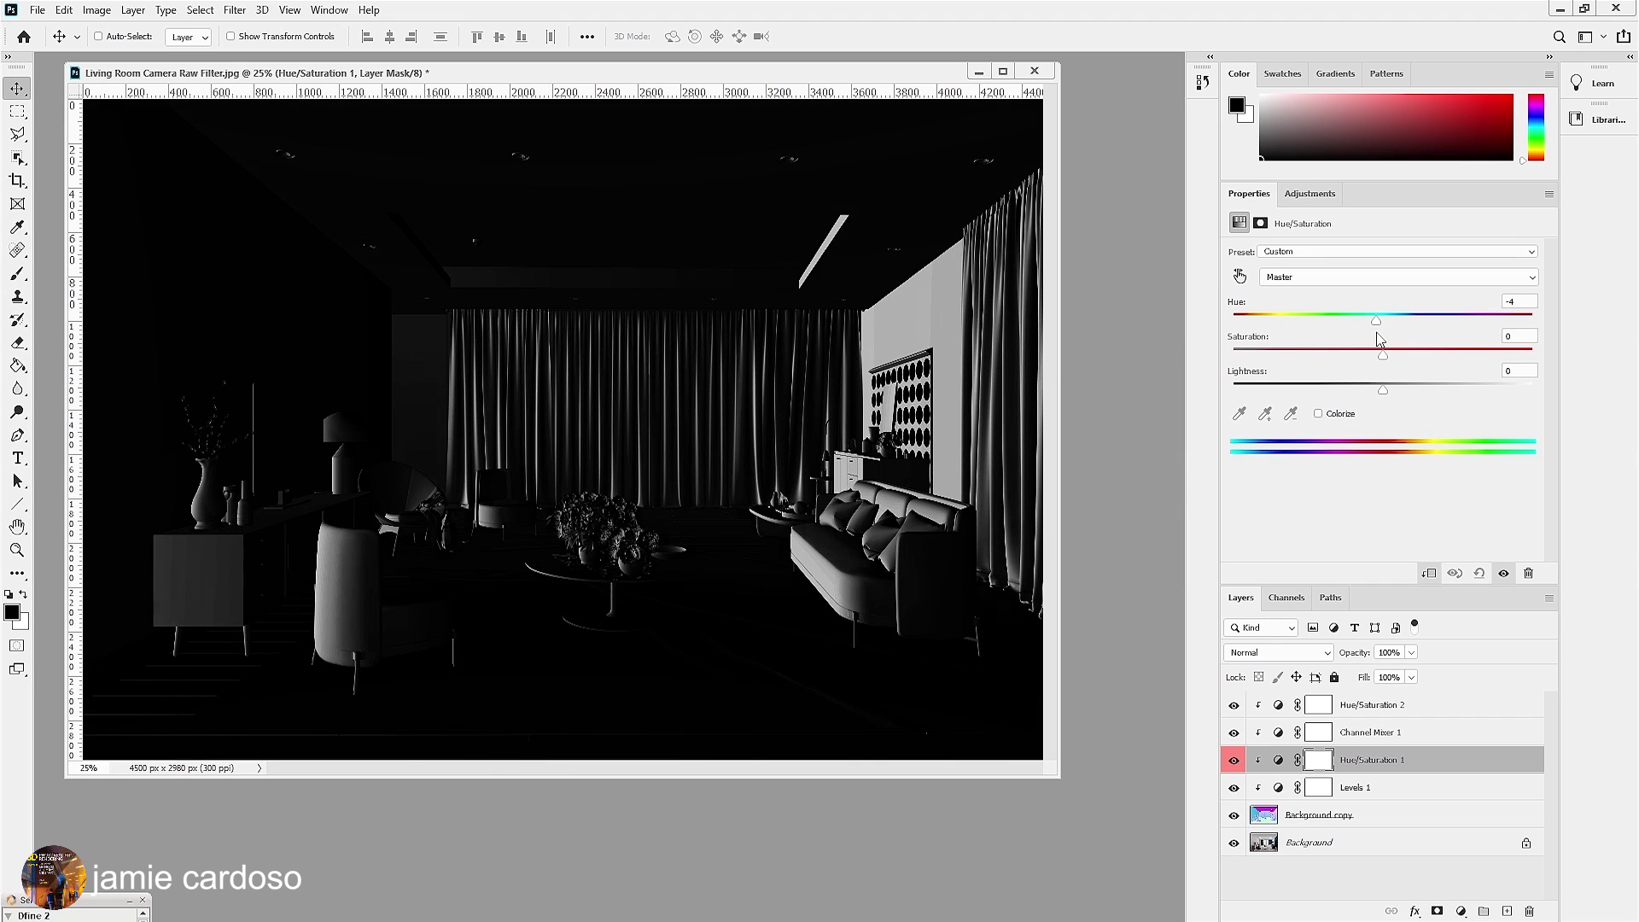
left_click(1408, 731)
left_click_drag(1444, 341, 1431, 347)
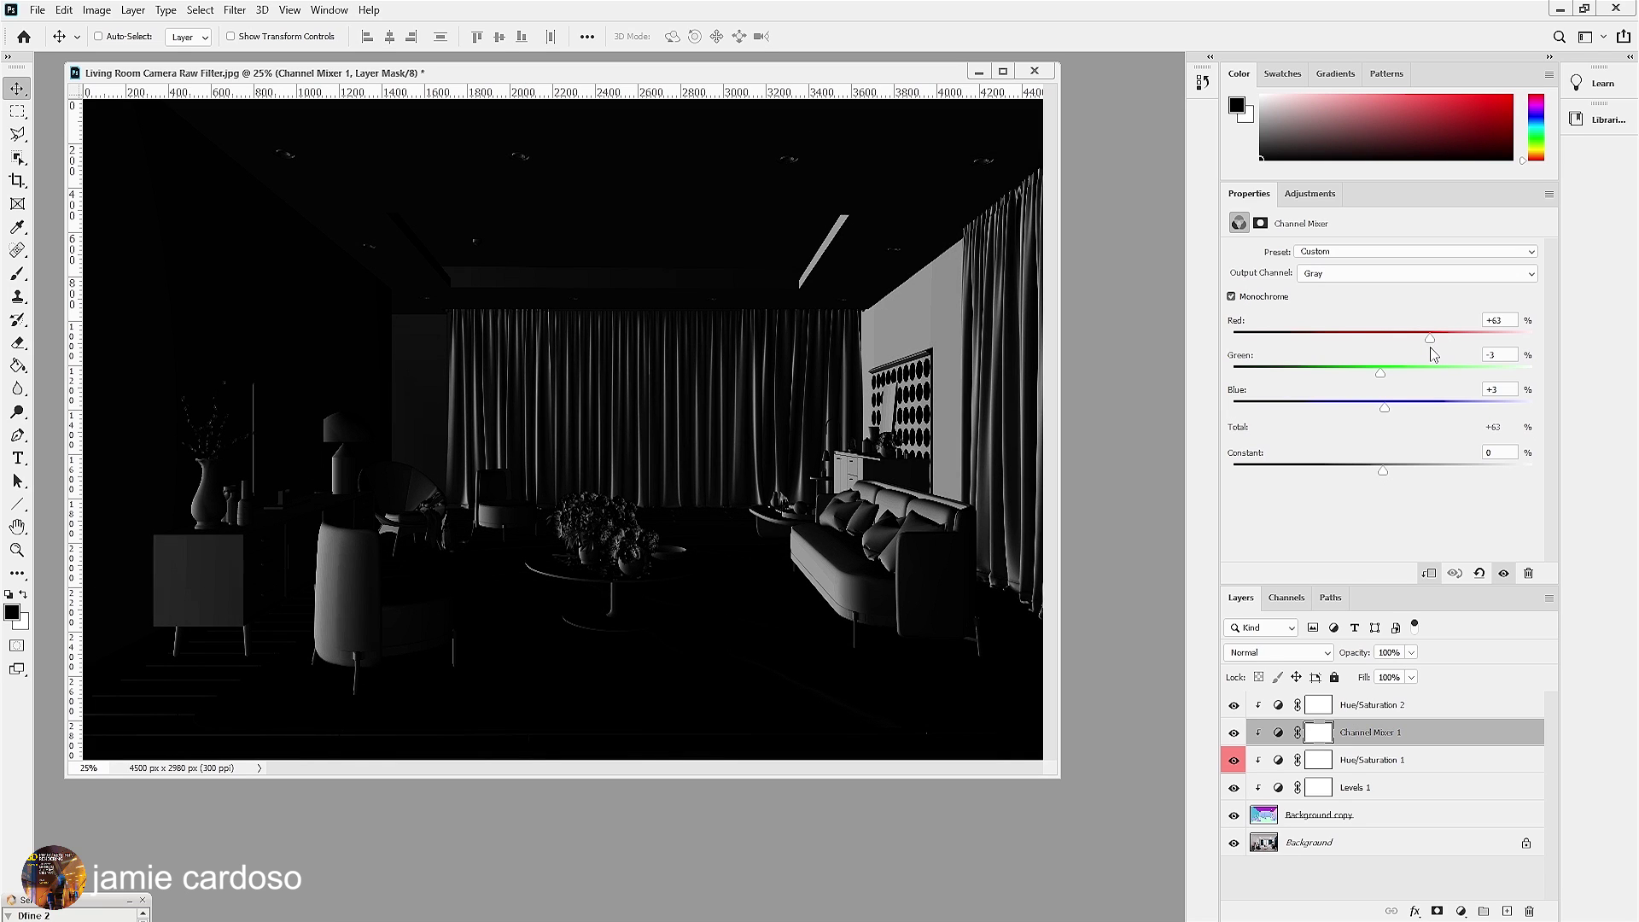
Step: Rename Hue/Saturation 1 to 'Hue/Saturation Light direction'
left_click(1395, 766)
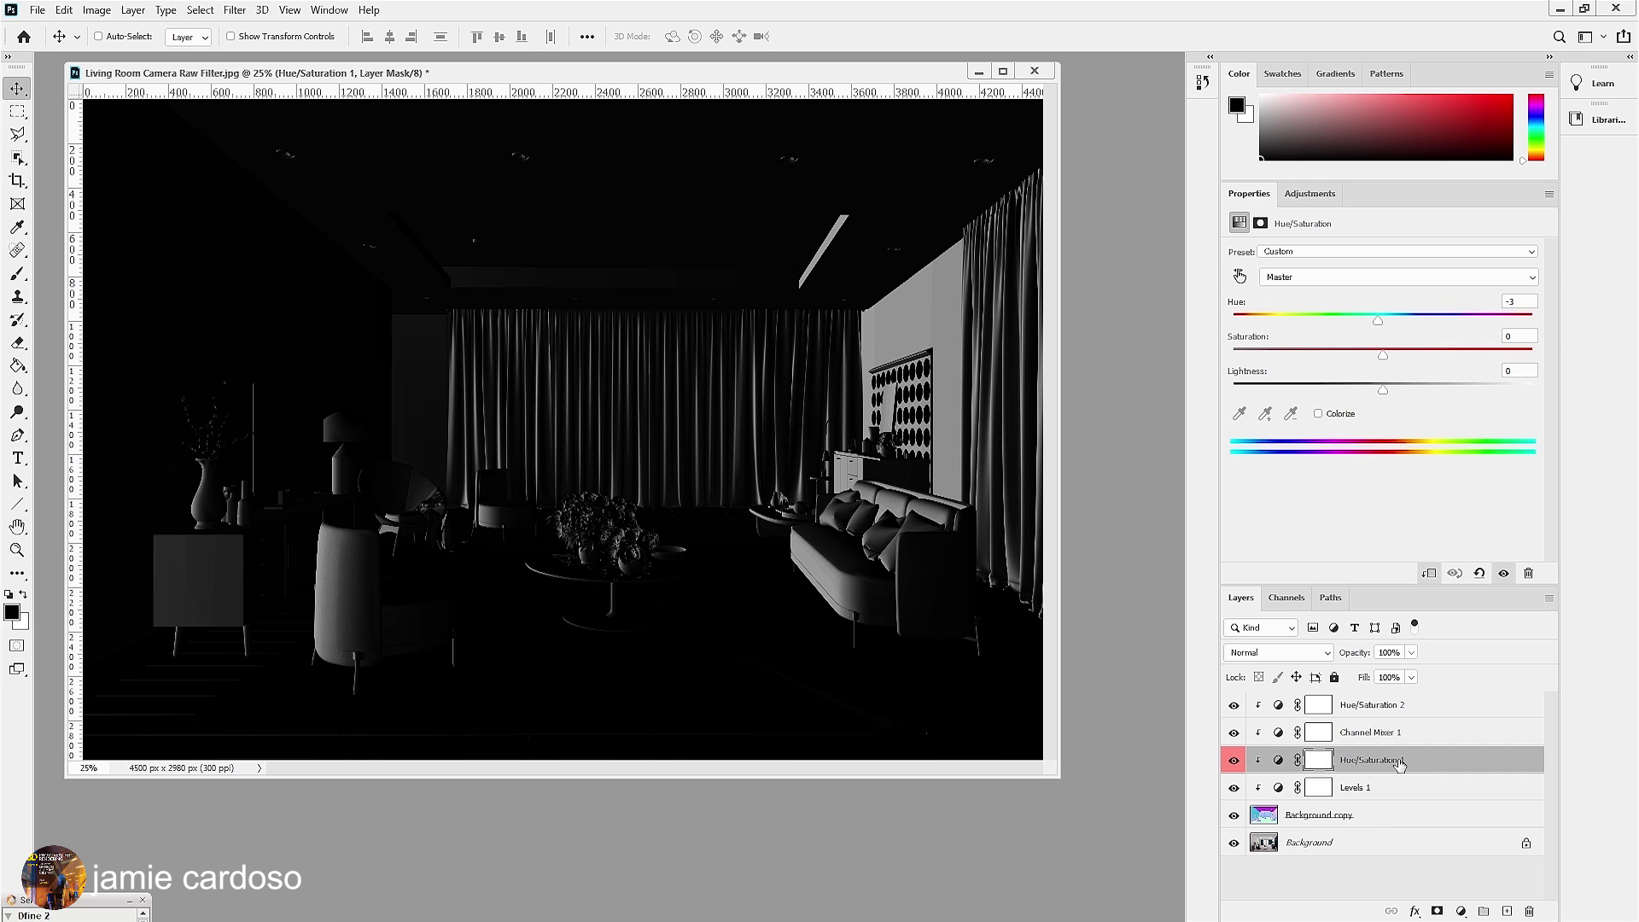
double_click(1398, 760)
left_click(1404, 761)
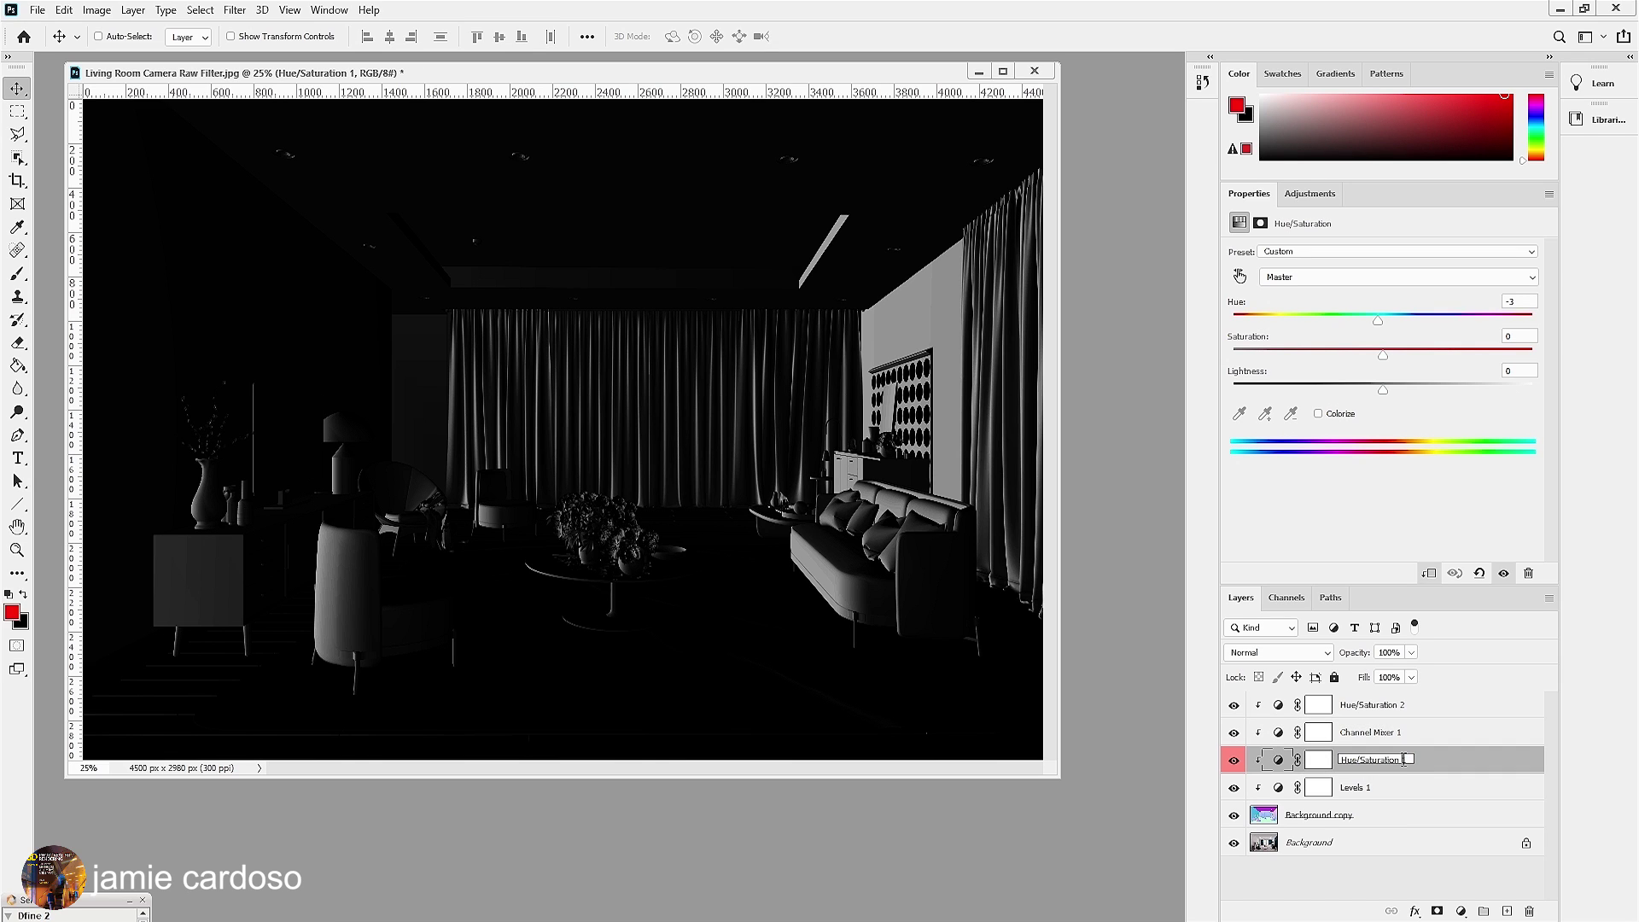
type("Light")
type(" direction")
key("Return")
Step: Set Channel Mixer 1's green contribution to -1
left_click(1319, 733)
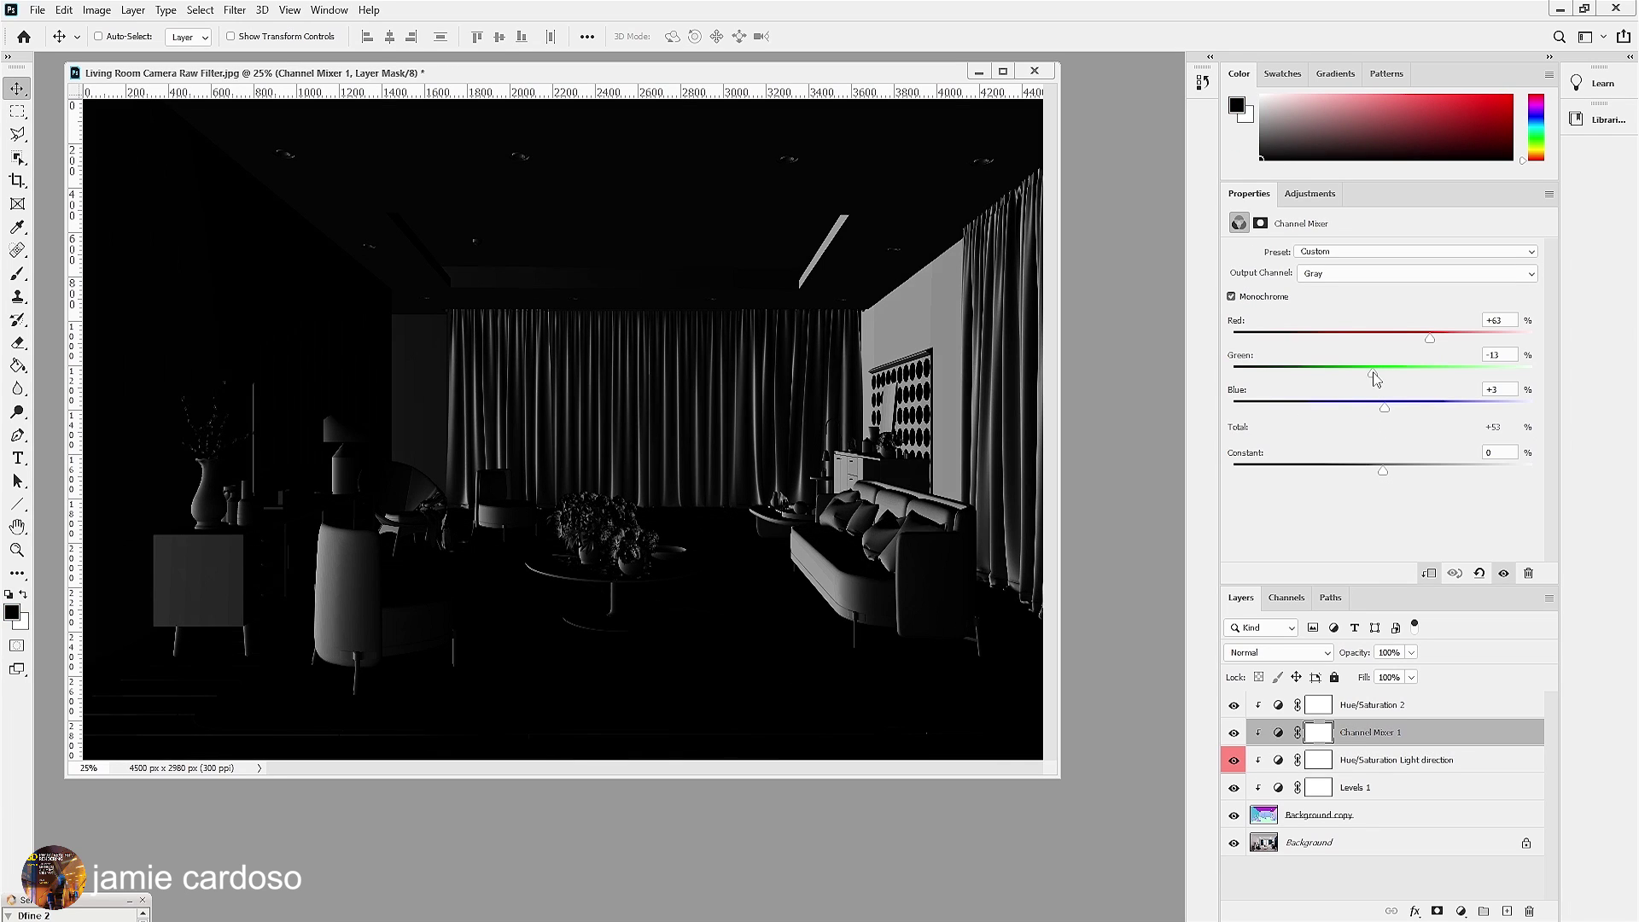
left_click_drag(1379, 374, 1383, 378)
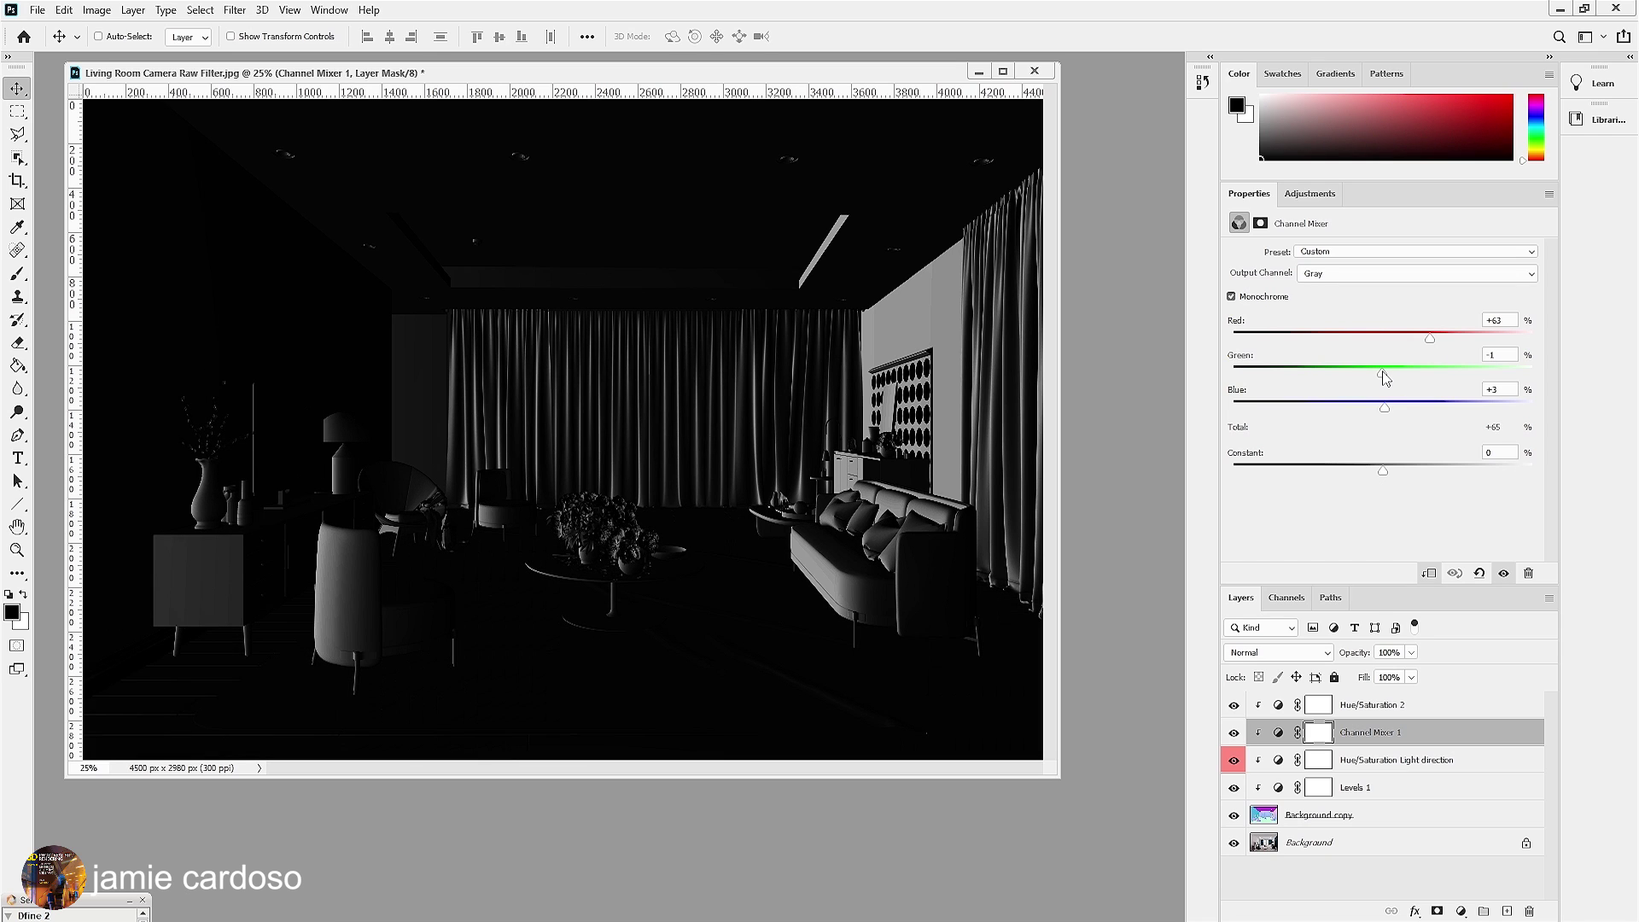
left_click_drag(1383, 378, 1385, 378)
Step: Blend Background copy in Screen mode at 50% opacity, toggling its visibility to compare
left_click(1354, 815)
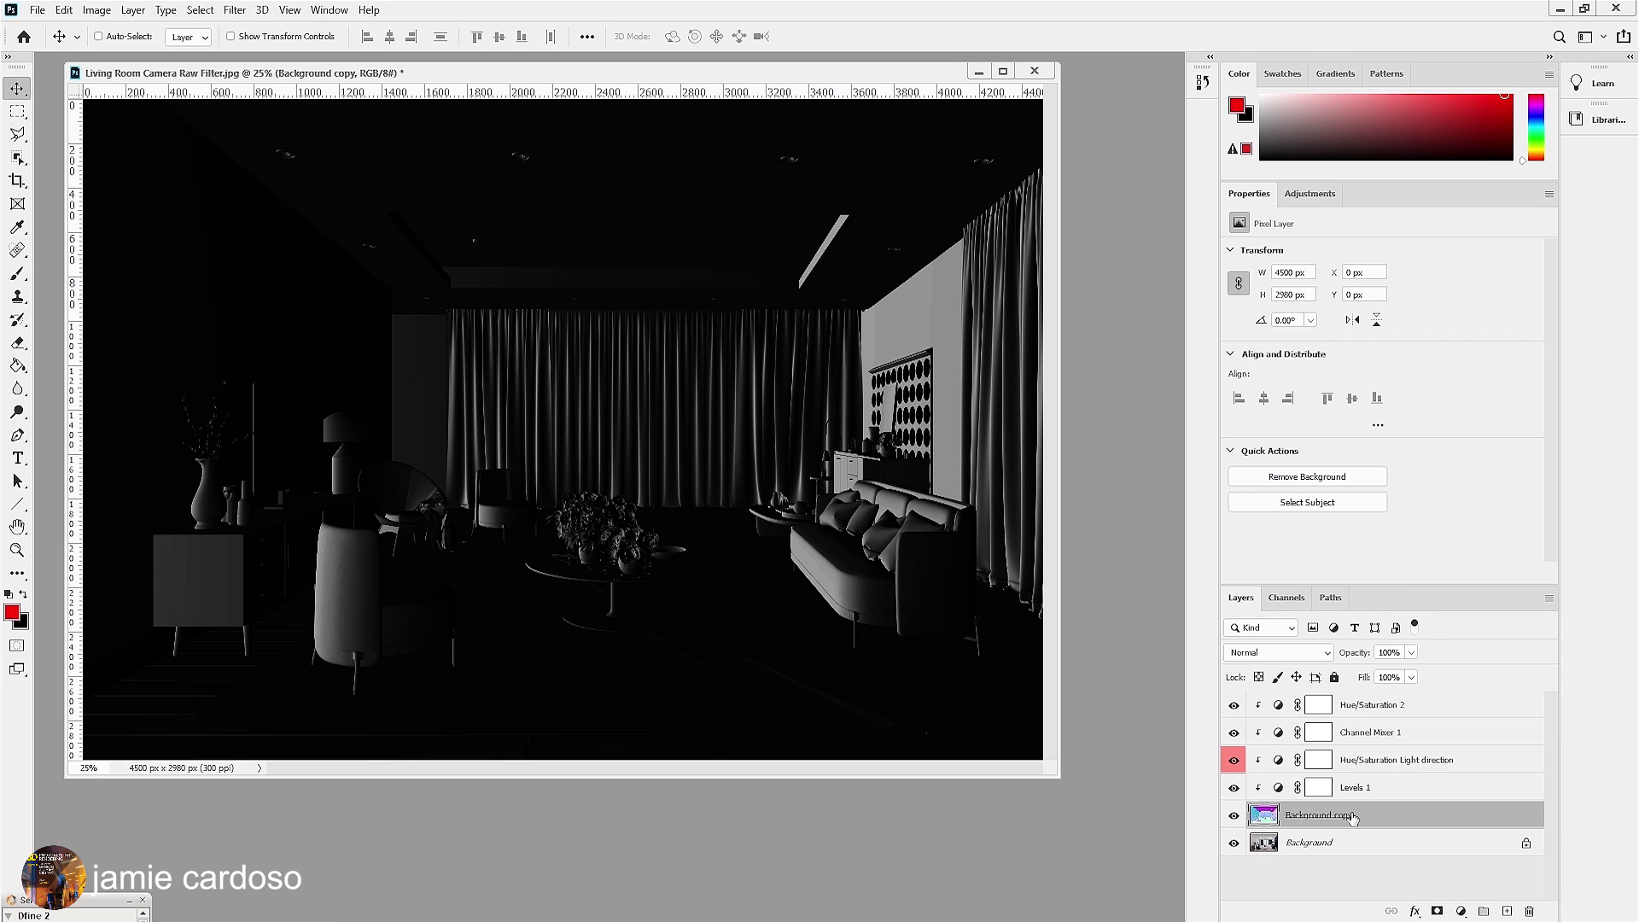
left_click(1281, 657)
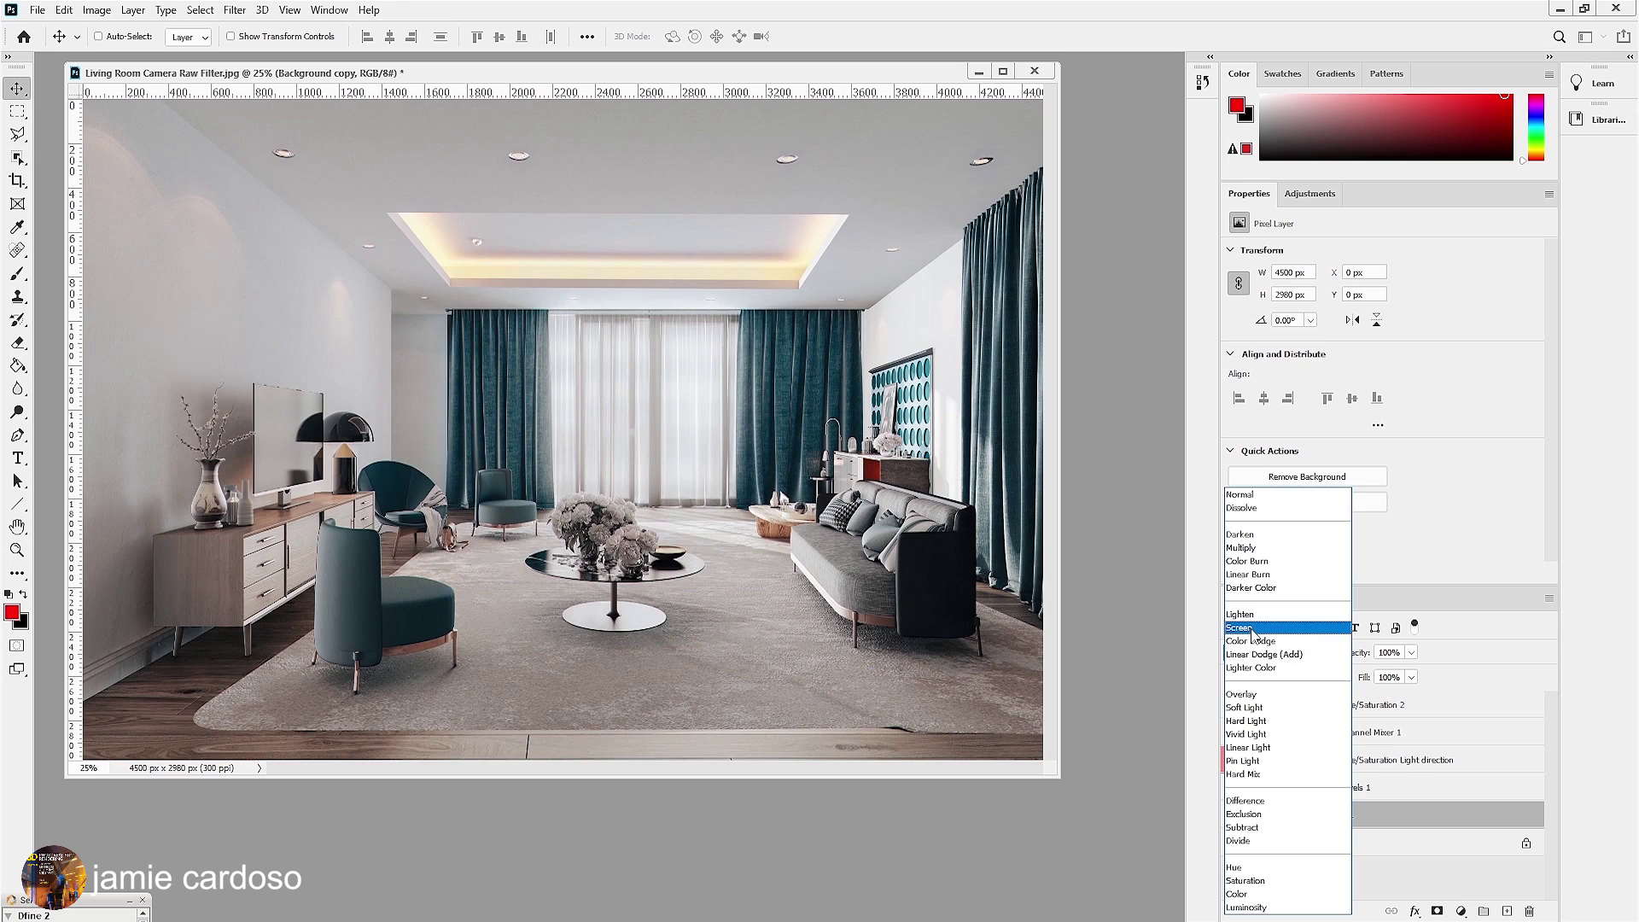
left_click(1251, 628)
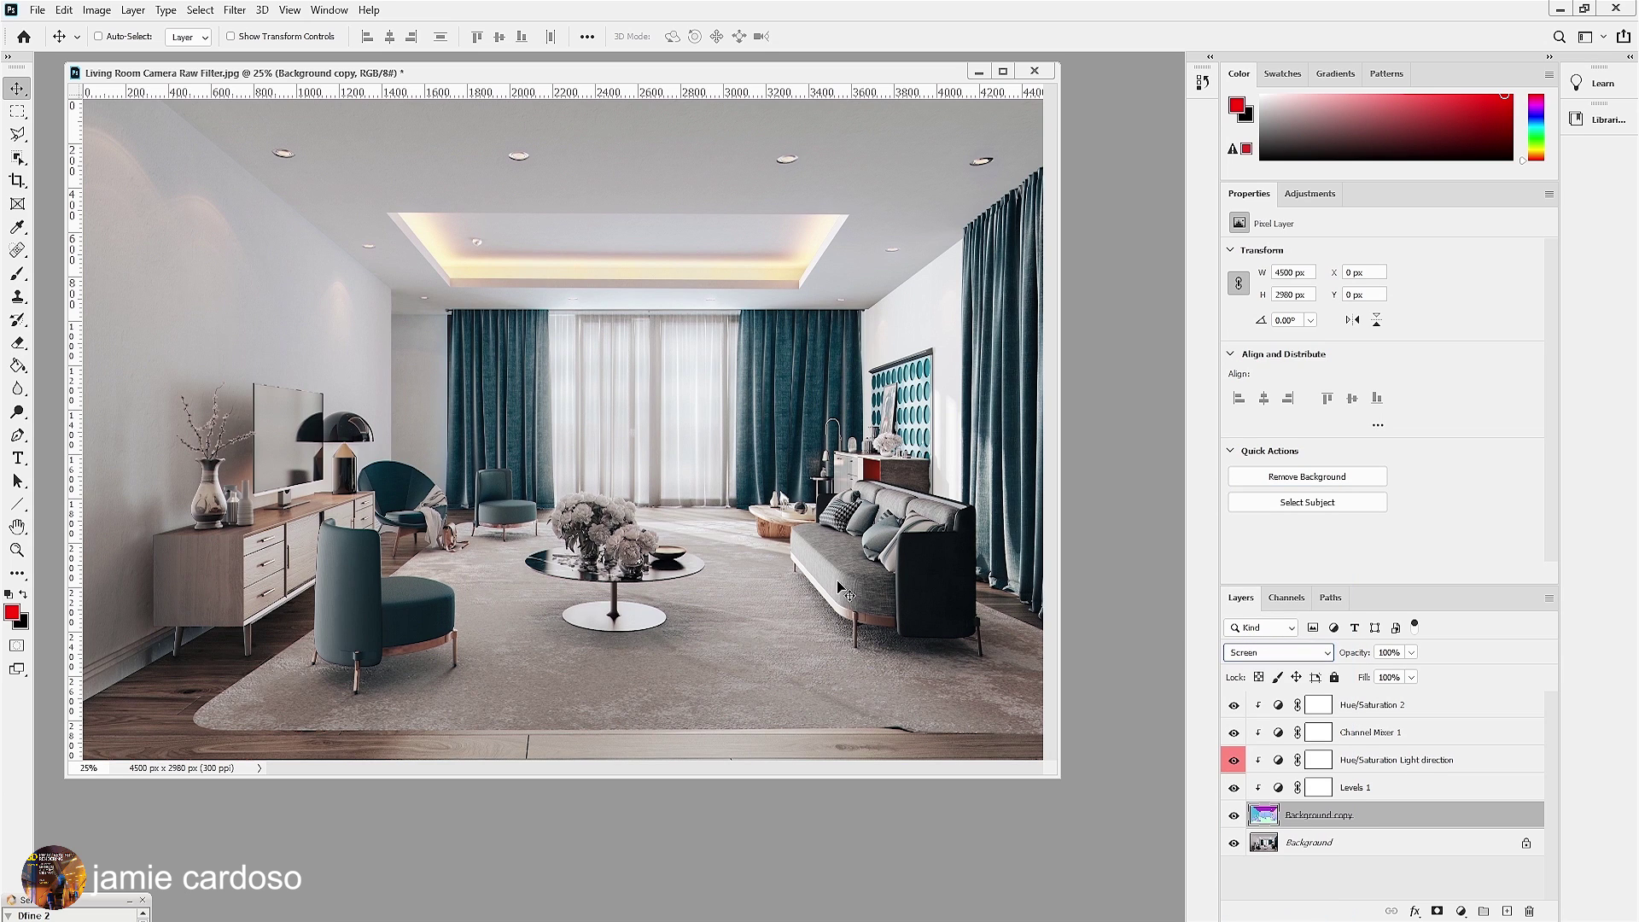
left_click(1404, 652)
type("50")
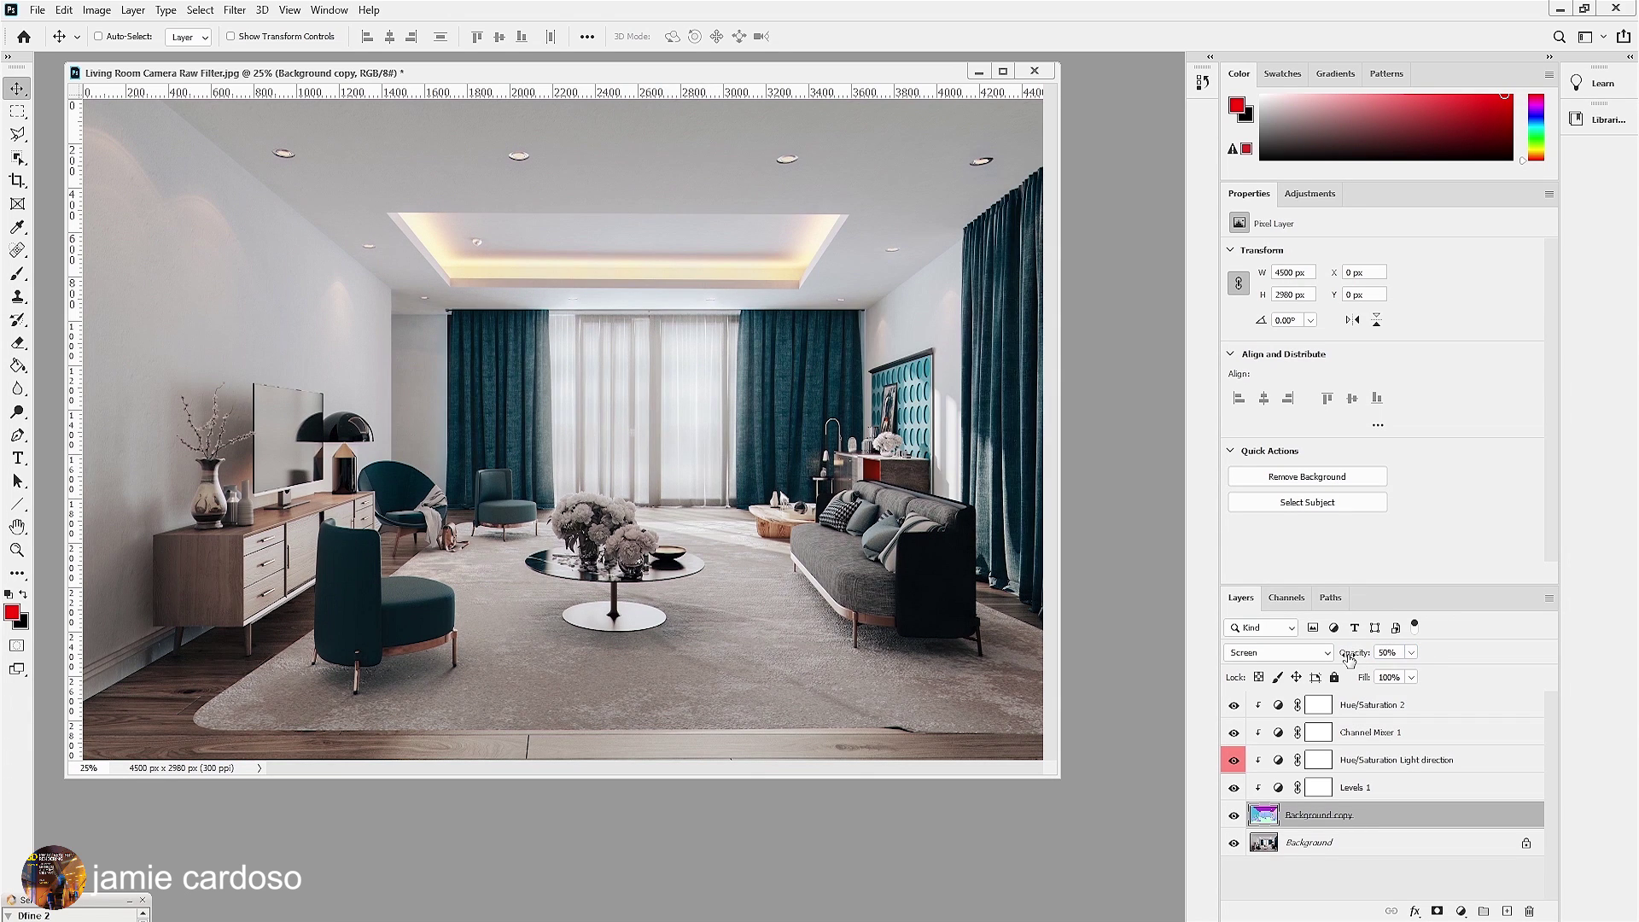
key("Return")
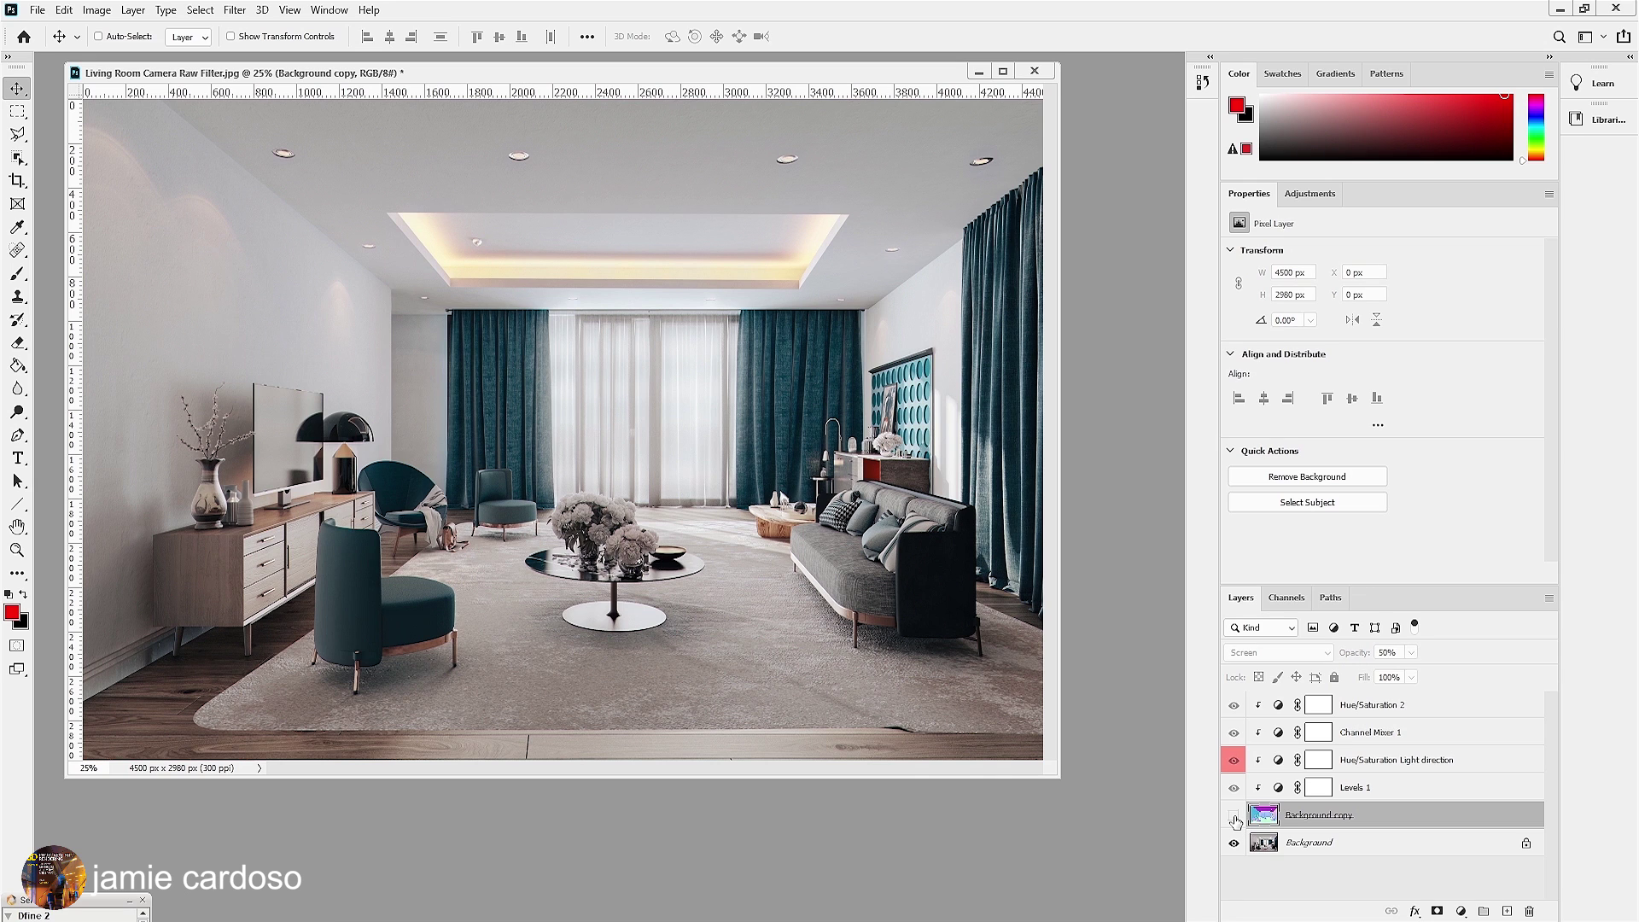
left_click(1234, 817)
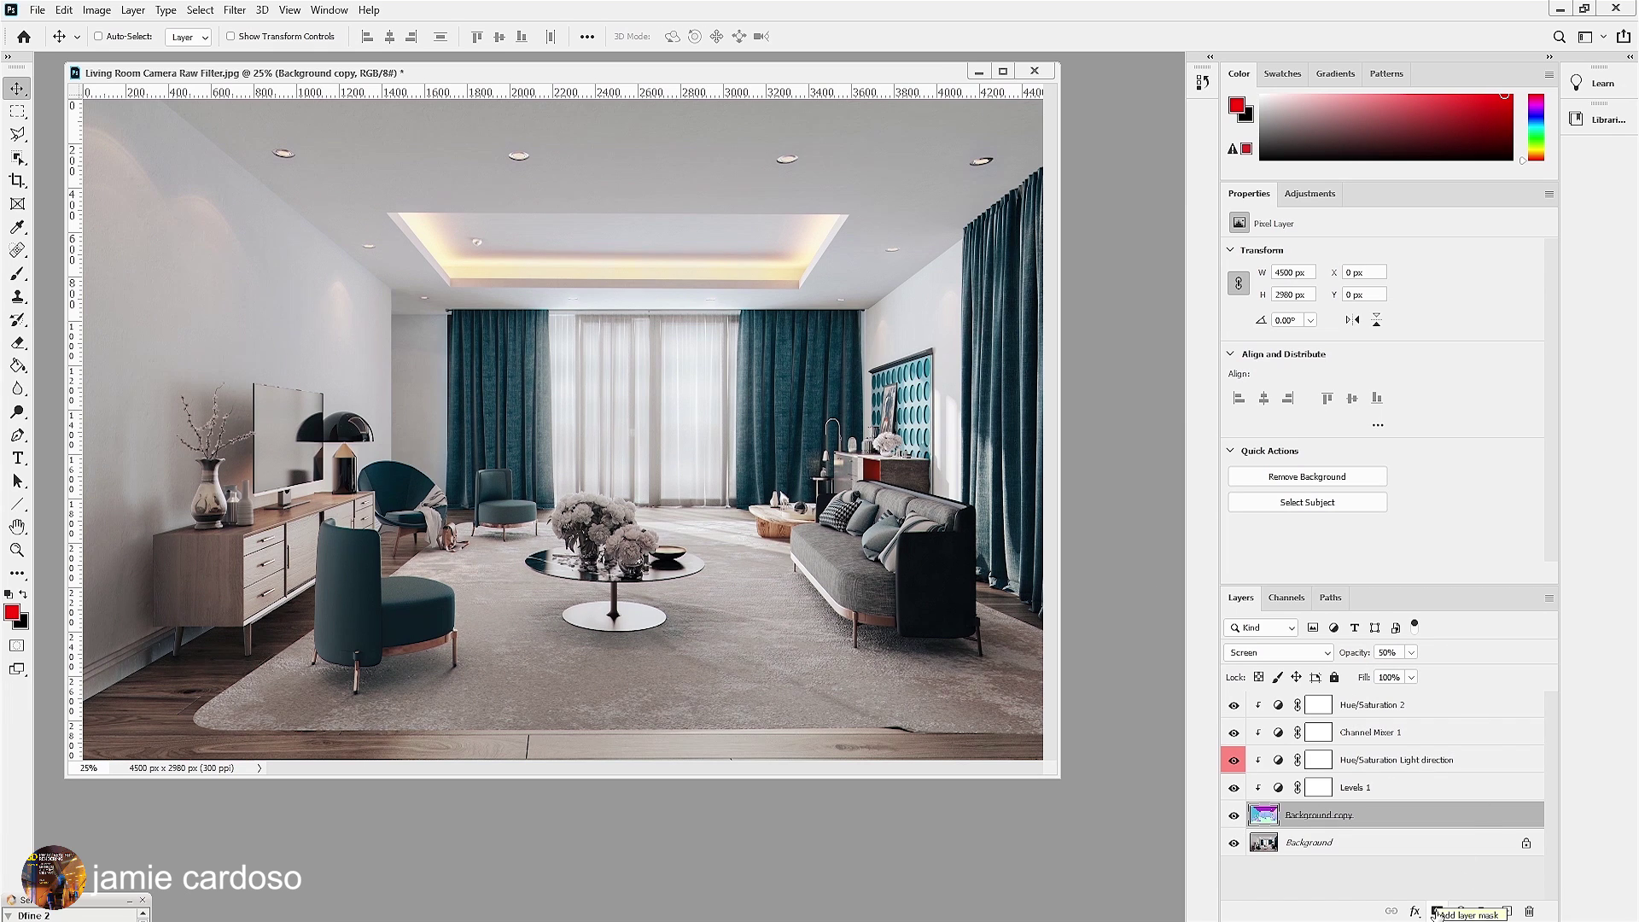
Step: Add a layer mask to Background copy and pick the Brush with black foreground
left_click(1436, 911)
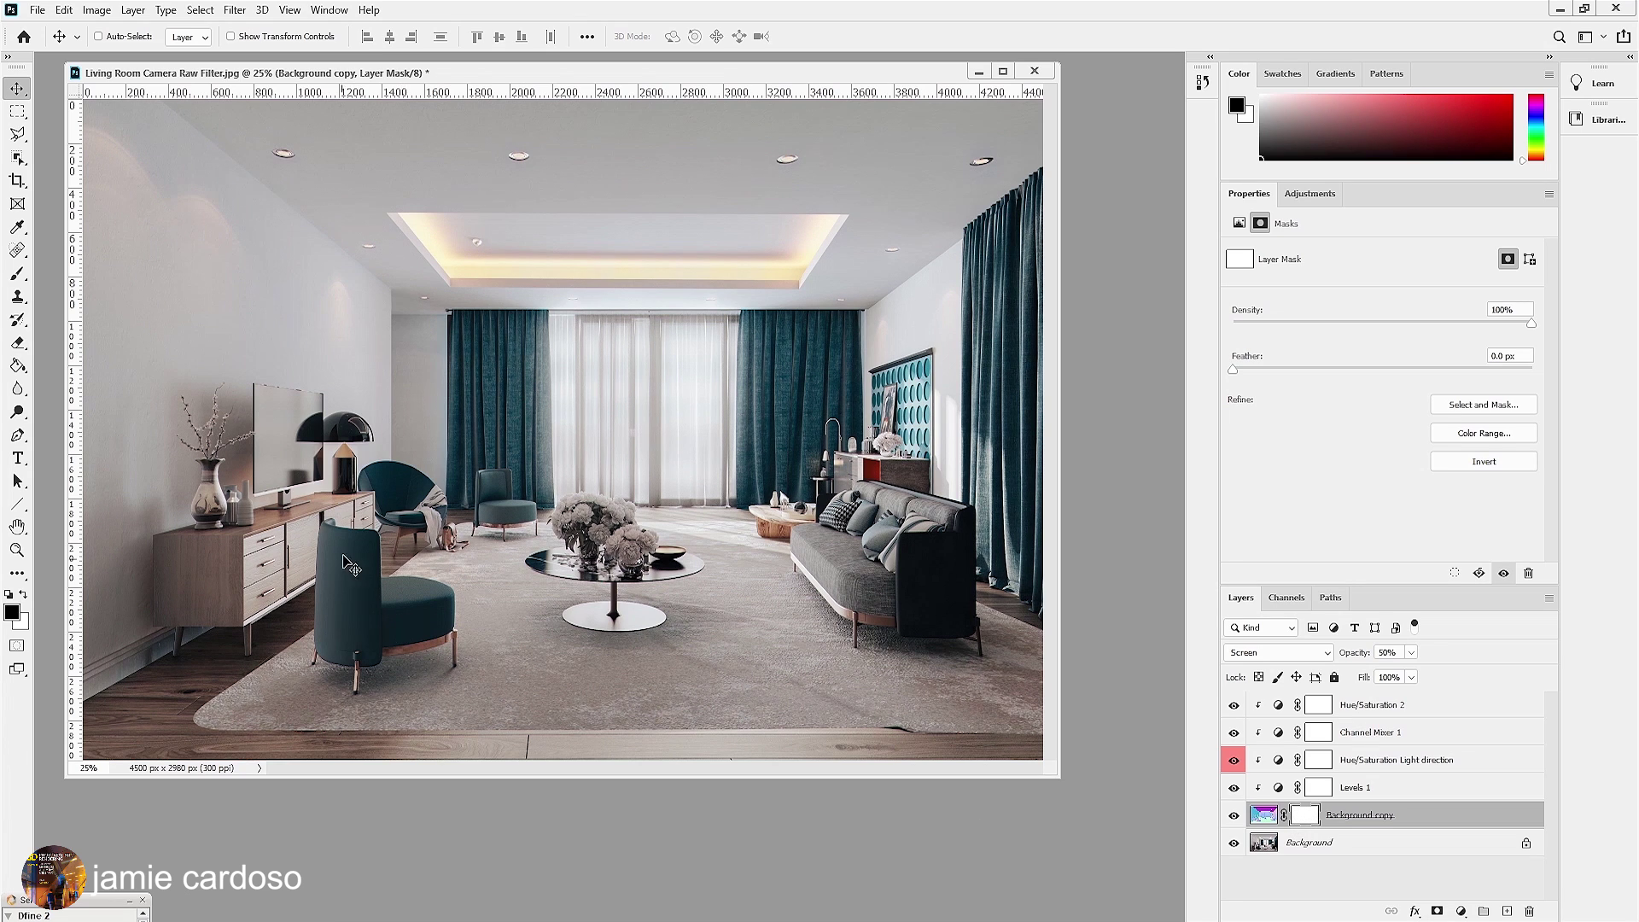
left_click(17, 274)
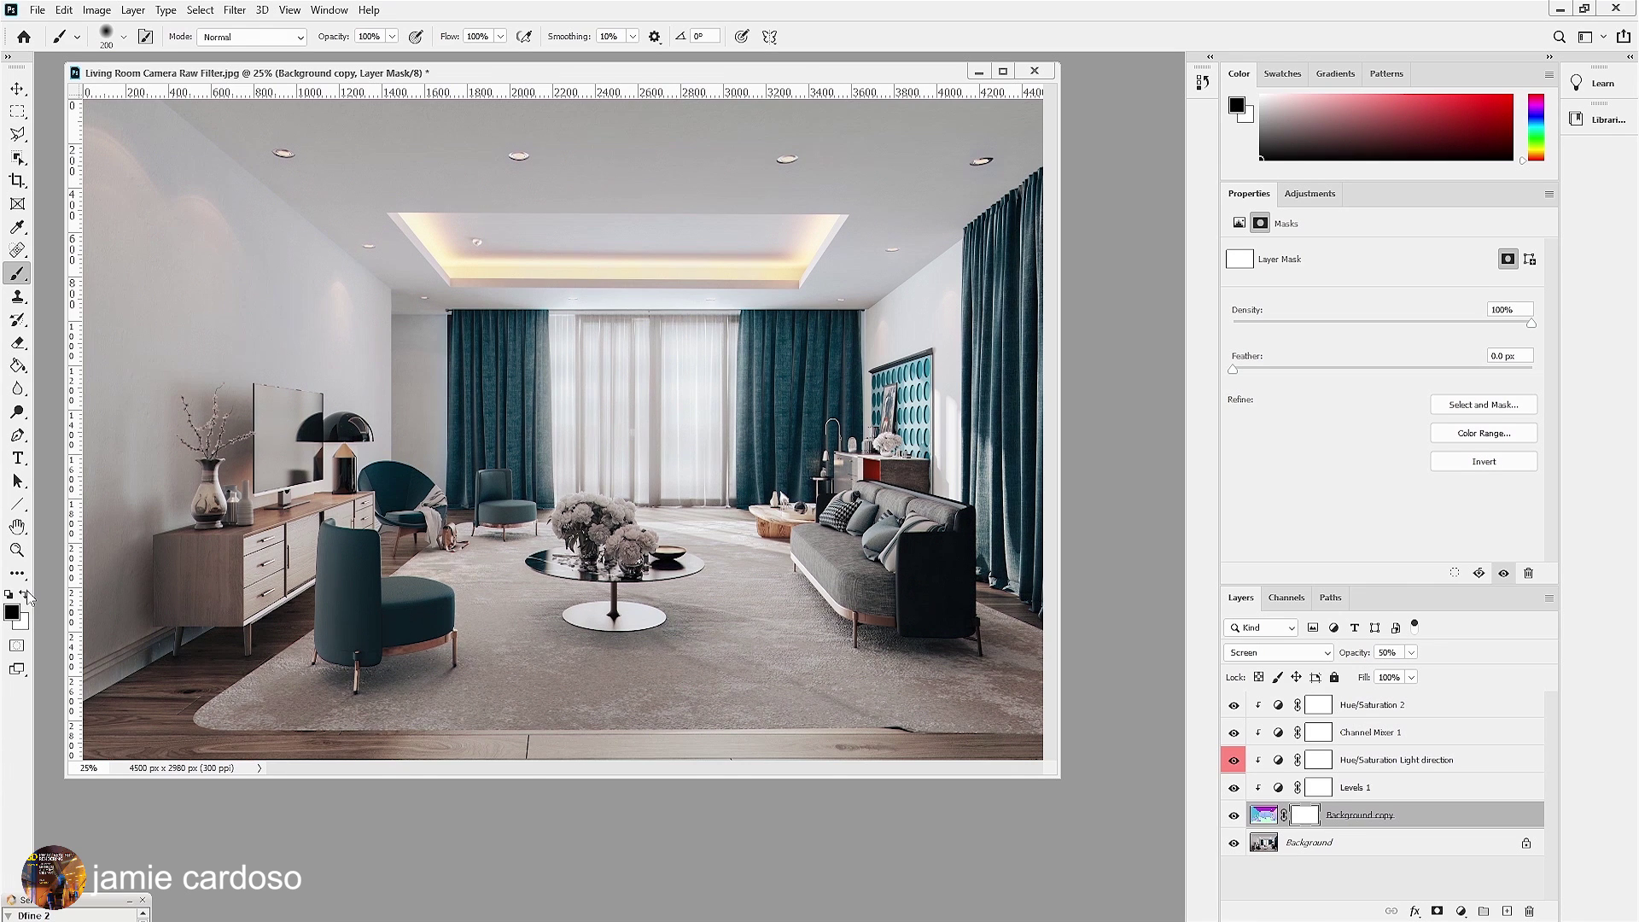
left_click(28, 594)
left_click(26, 595)
Step: Undo a trial mask stroke on the chair and lower brush opacity to 10%
left_click_drag(357, 472, 324, 680)
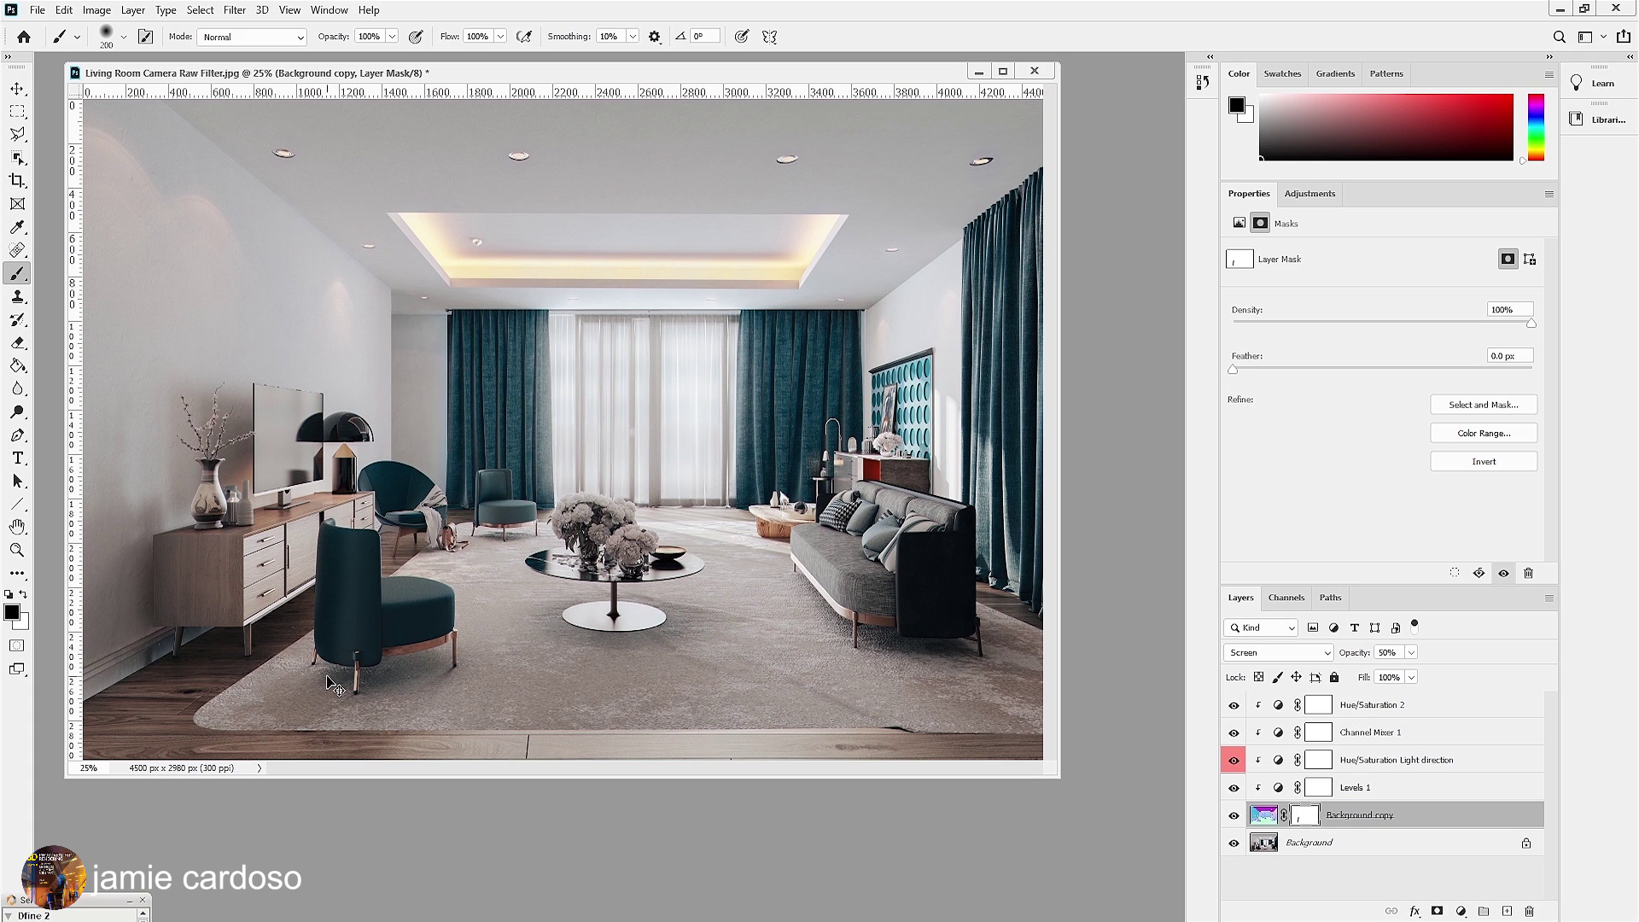
key("ctrl+z")
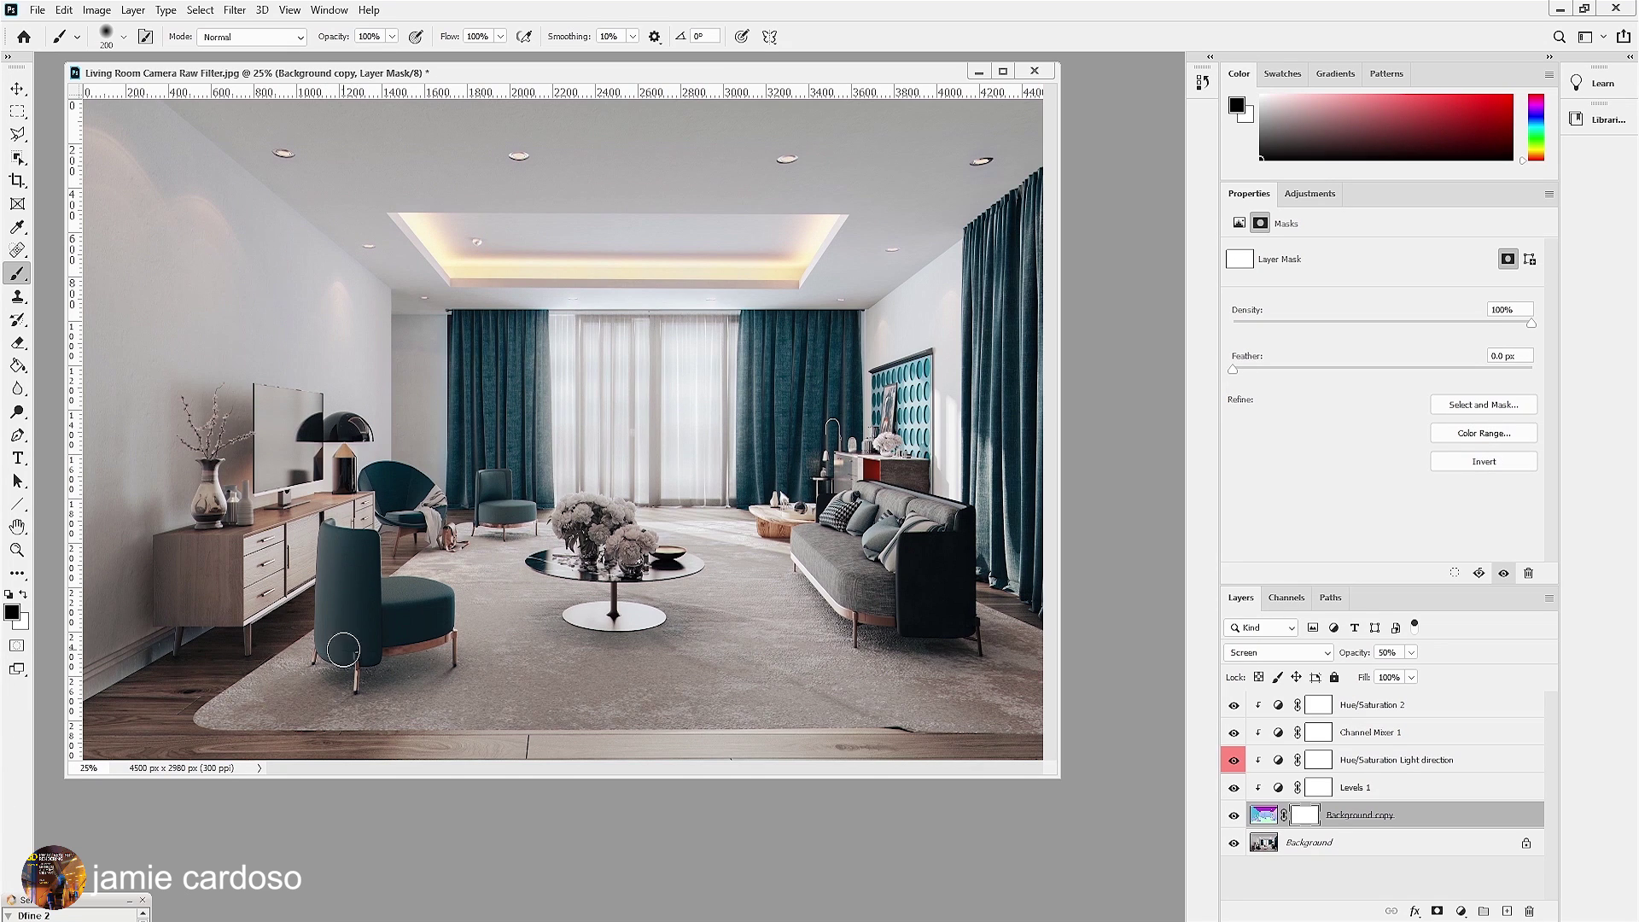
left_click(393, 38)
left_click_drag(392, 58, 325, 81)
Step: Make the mask brush fully hard-edged and set its size to 250 px
left_click(123, 37)
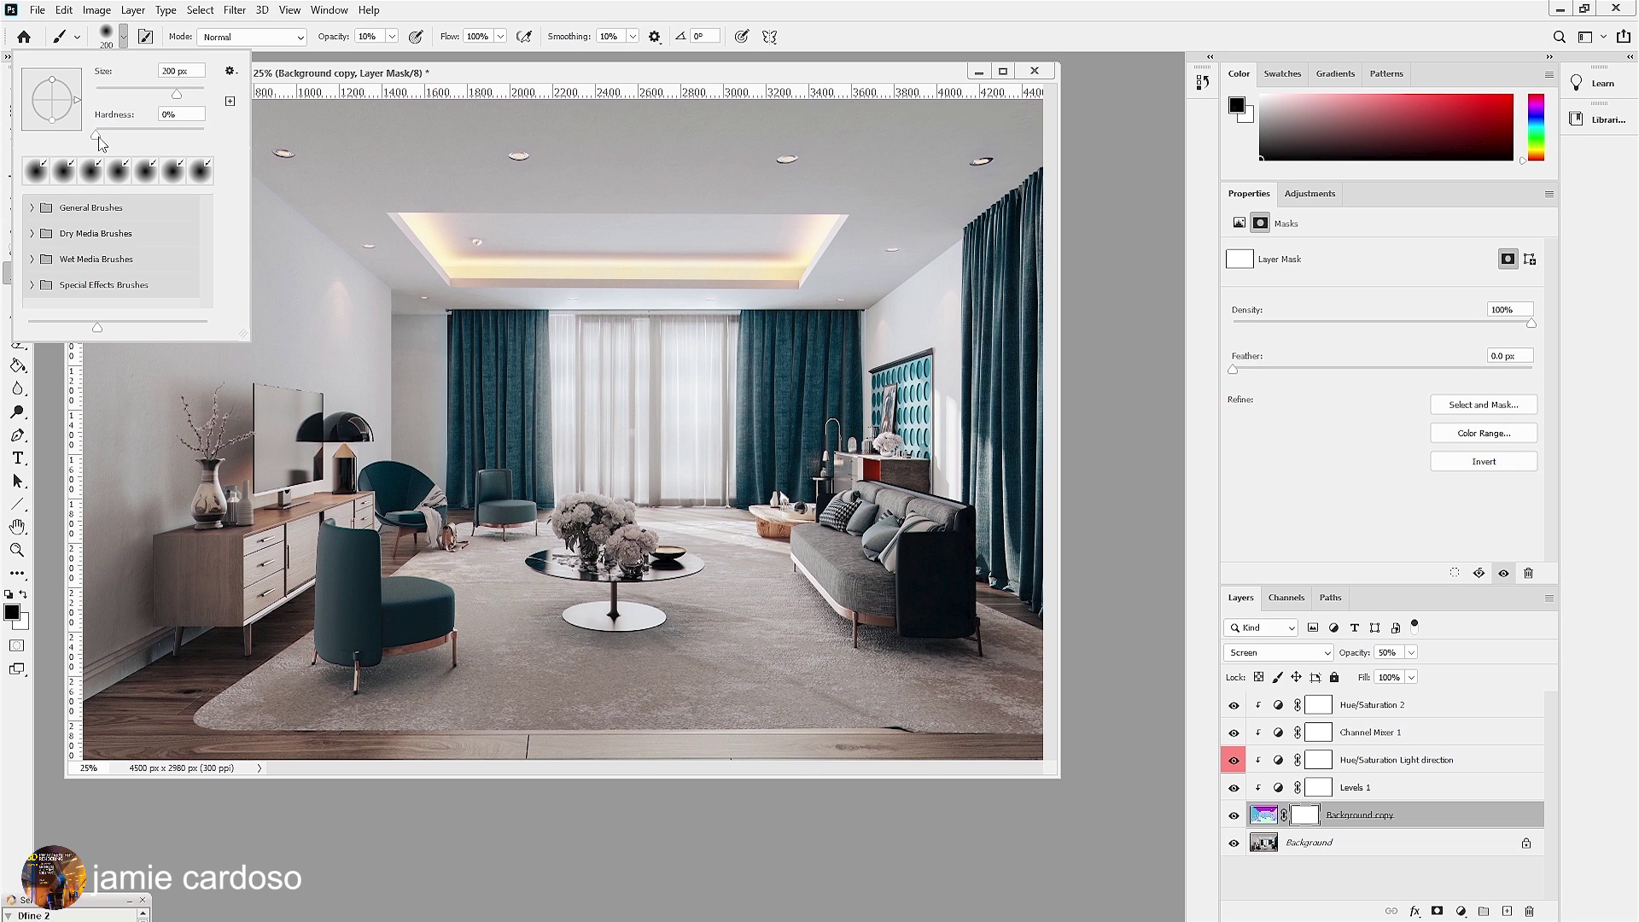
mouse_move(96, 134)
left_mouse_down()
mouse_move(239, 141)
mouse_move(21, 146)
left_mouse_up()
left_click_drag(175, 96, 161, 101)
left_click(175, 95)
type("250")
key("Return")
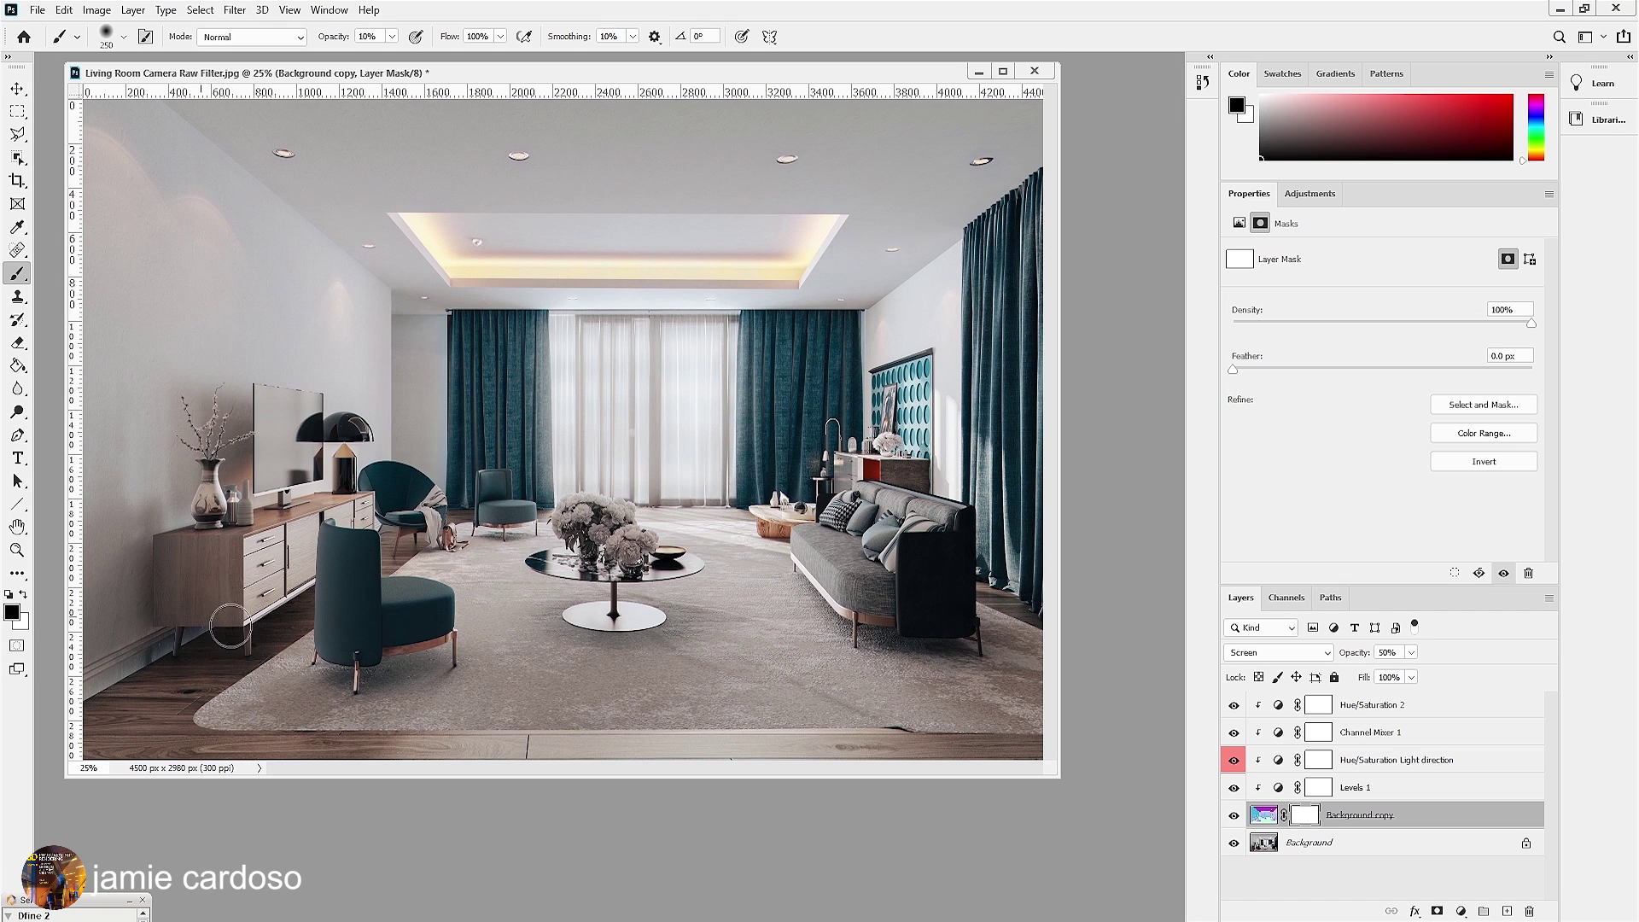
Step: Paint black on the mask near the sideboard and chair, then toggle Background copy to compare
left_click(233, 555)
key("bracketleft")
key("bracketleft")
key("bracketleft")
left_click(1230, 822)
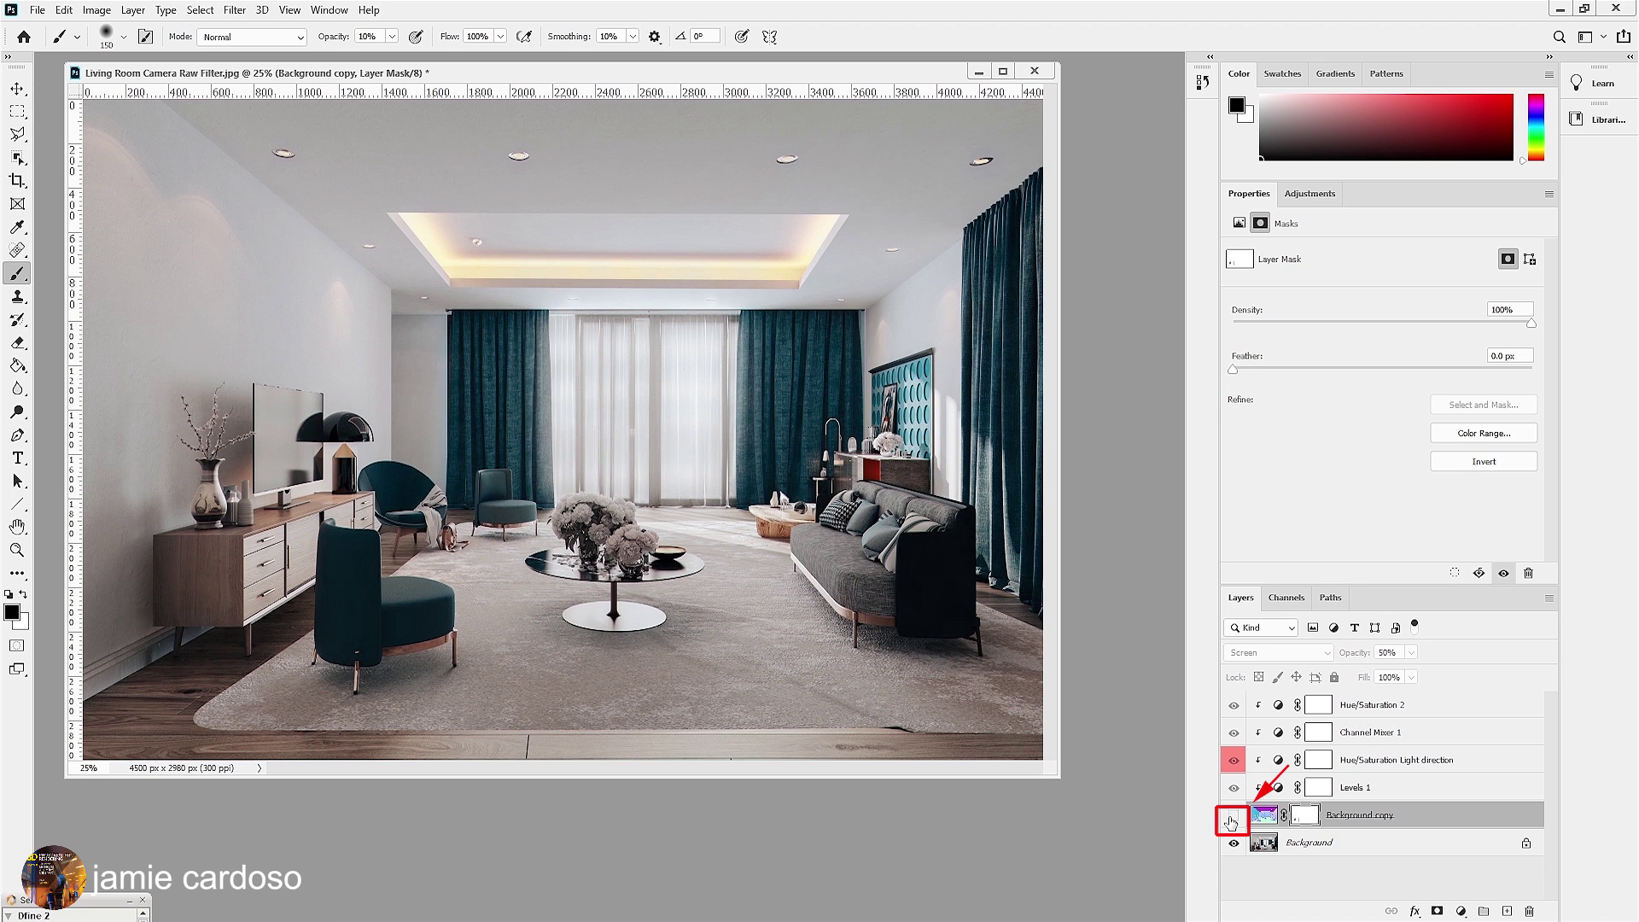
left_click(1231, 821)
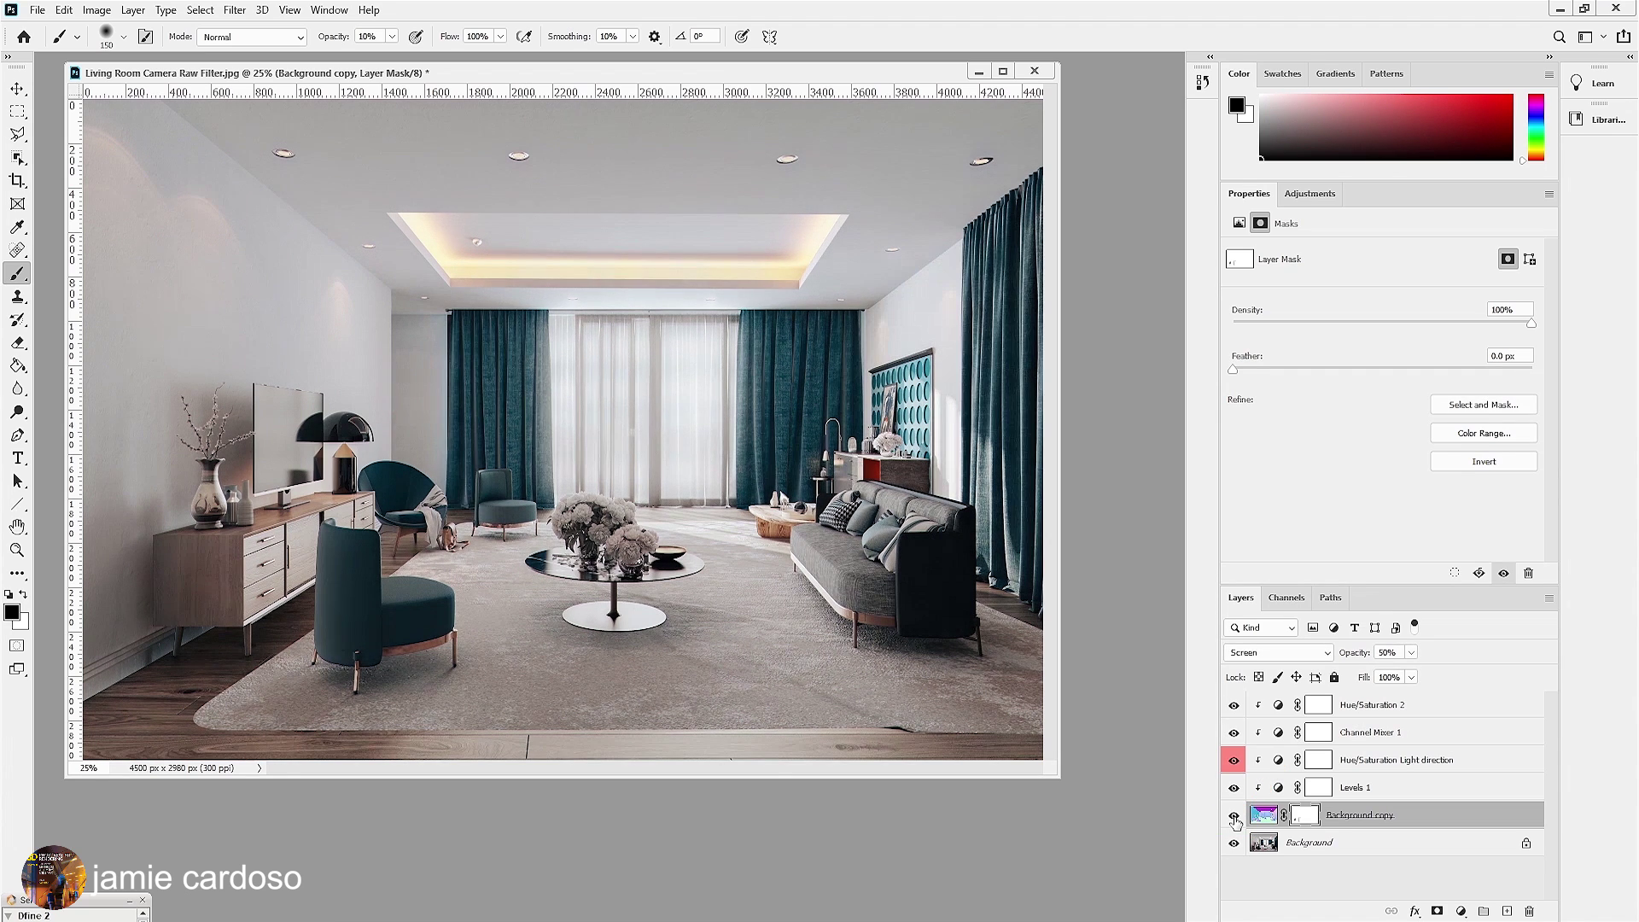
left_click(1234, 817)
Step: Save the layered document as 'Living Room Camera Raw Filter_with Normals applied.psd'
left_click(37, 10)
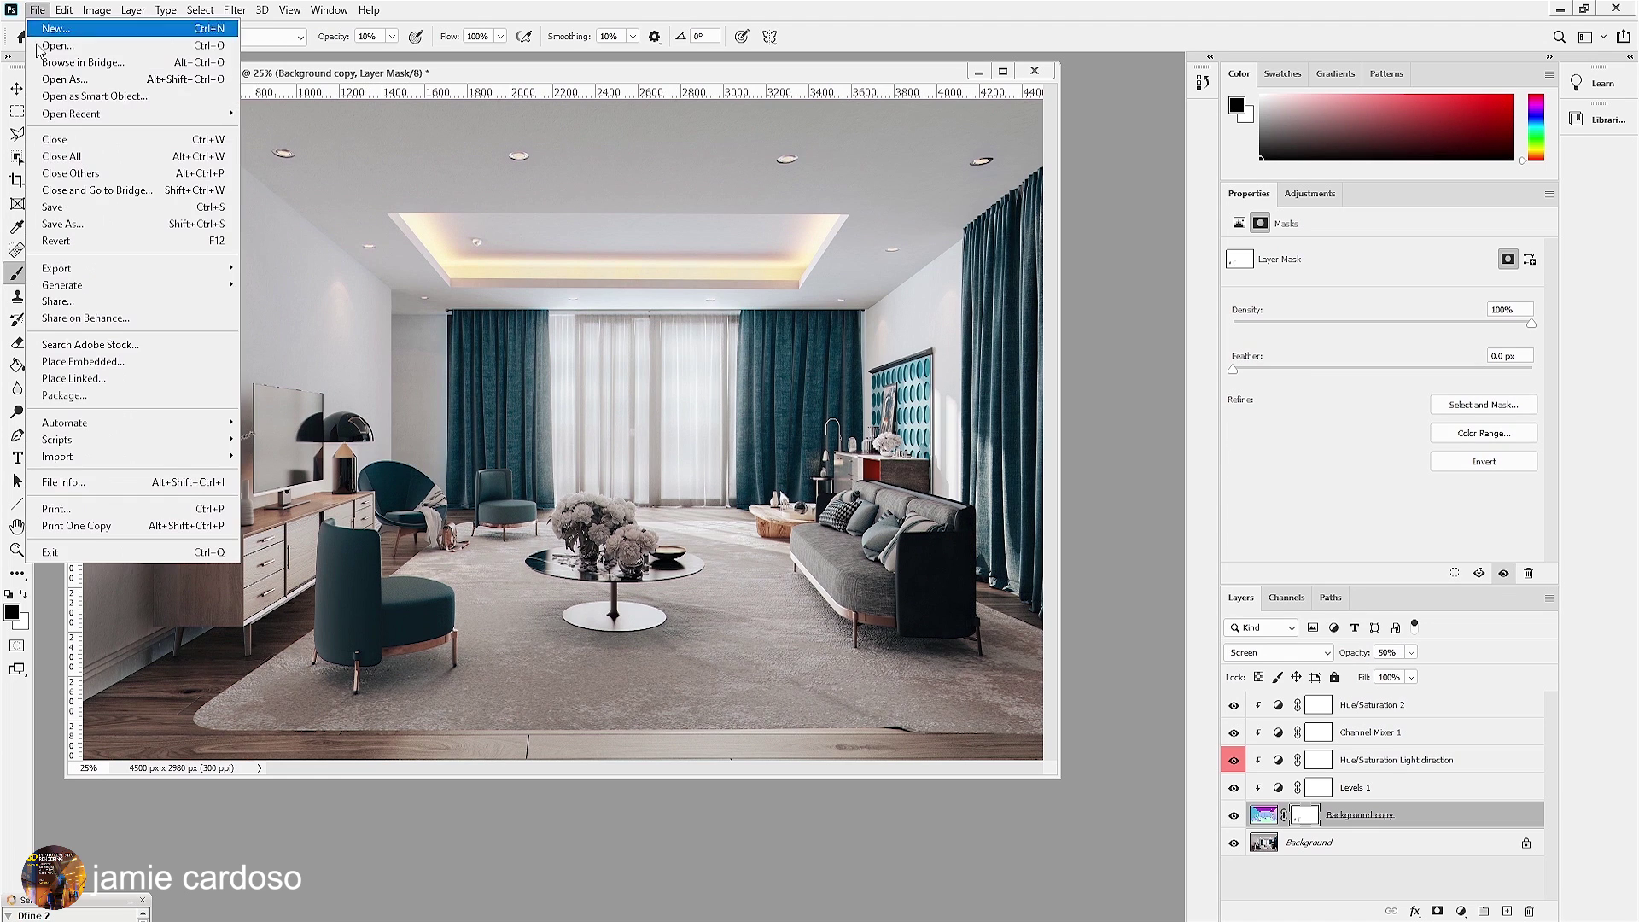
left_click(88, 225)
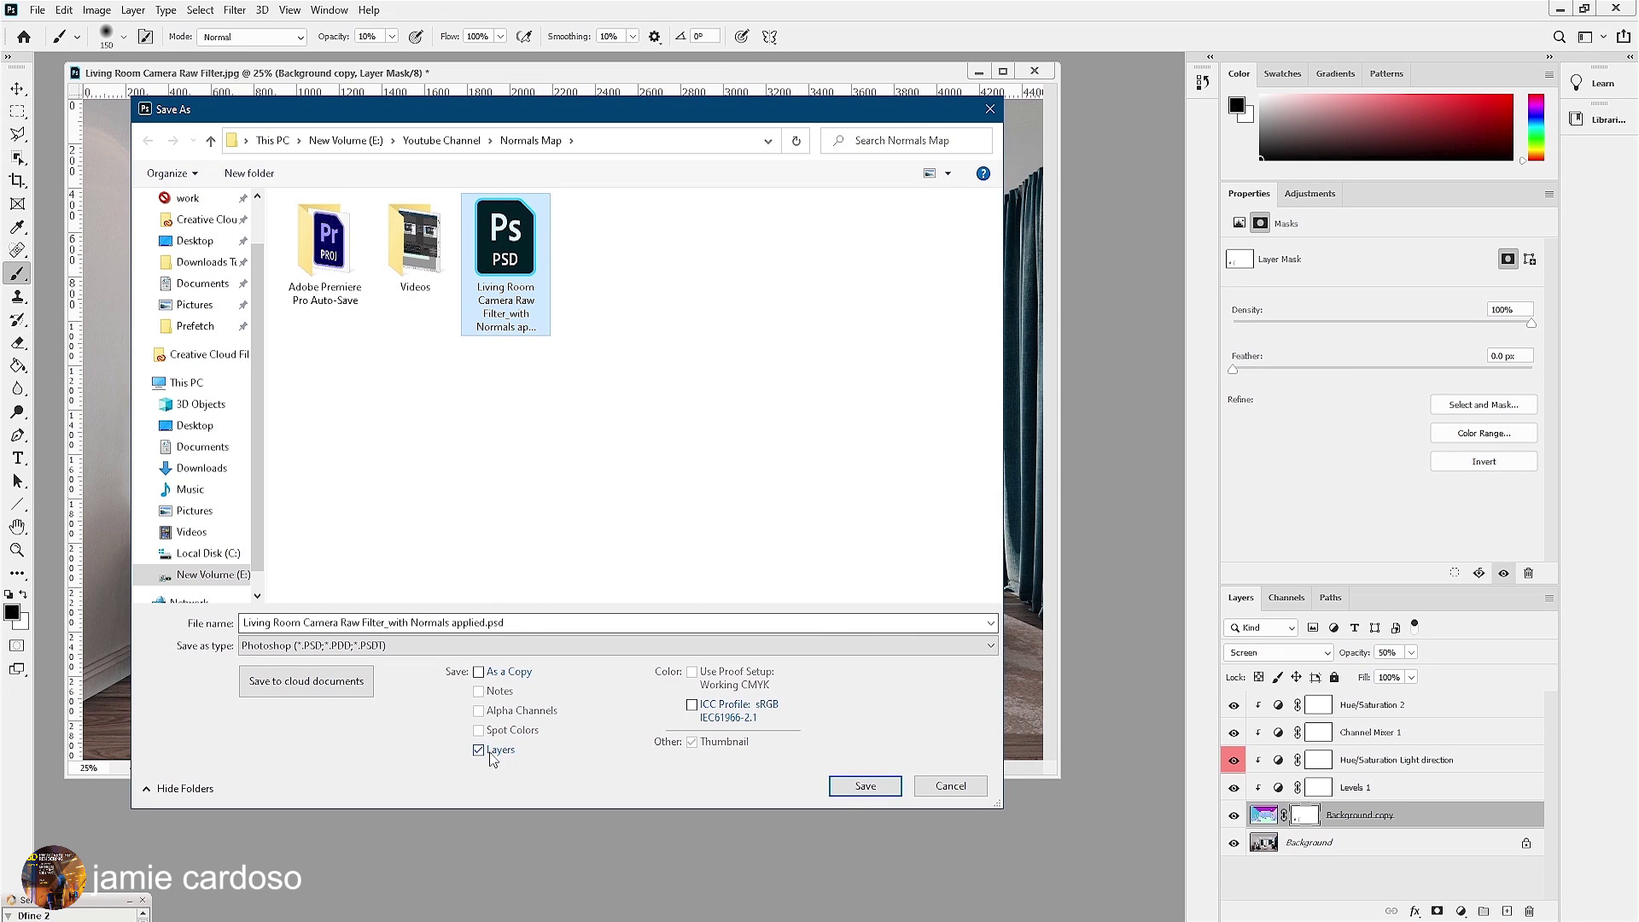
left_click(865, 785)
left_click(1007, 267)
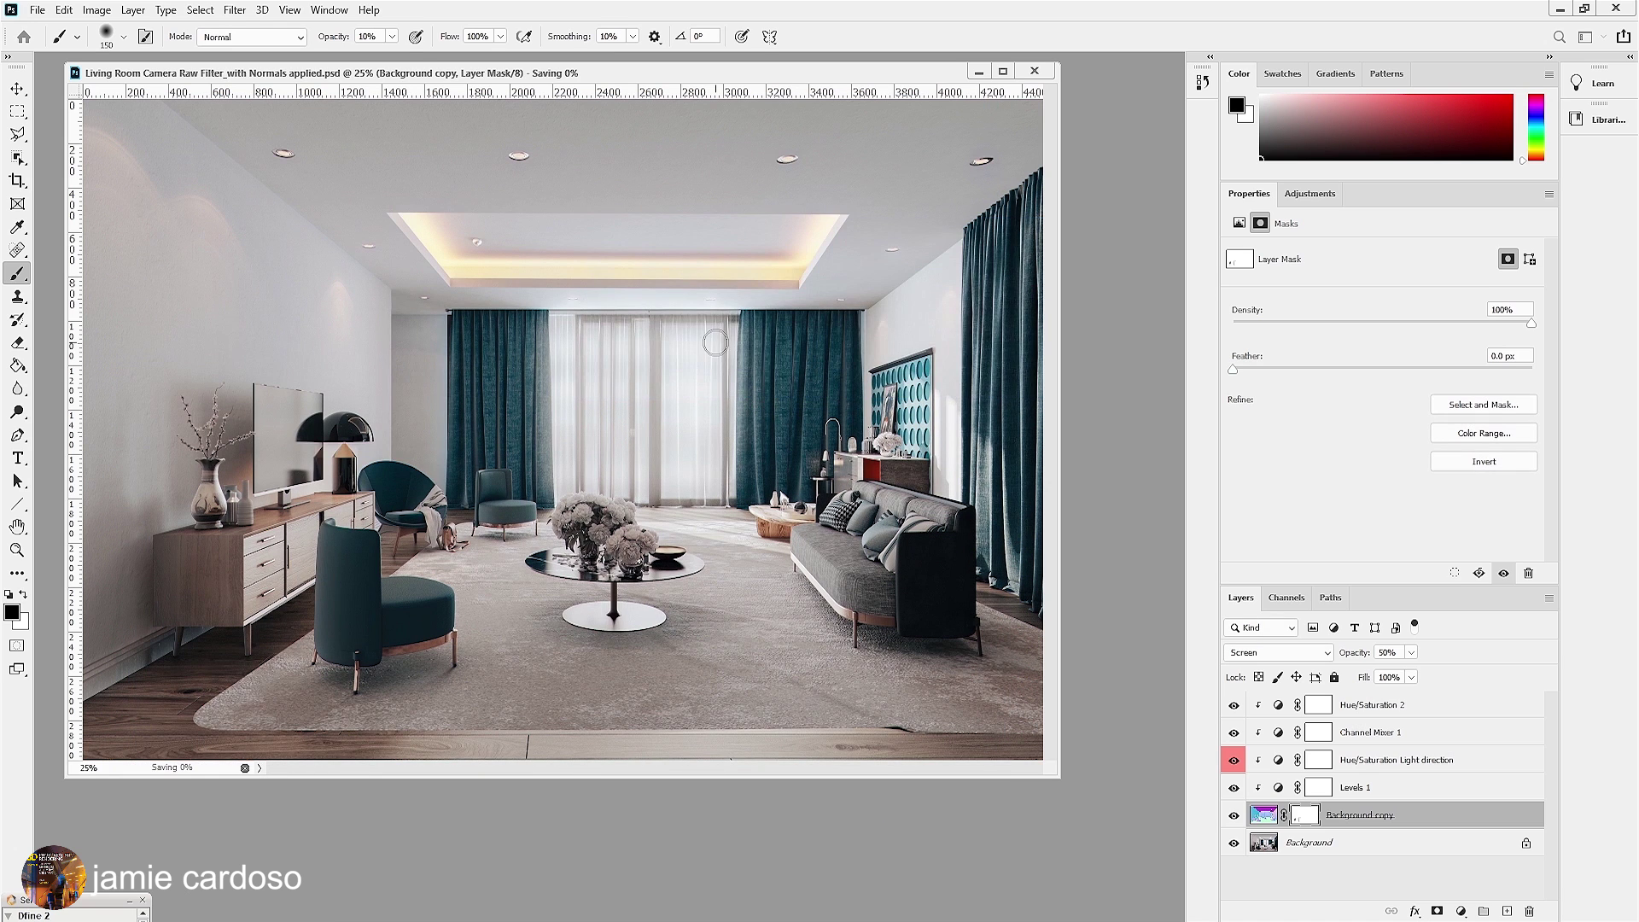
Step: Save a JPEG copy 'Living Room Camera Raw Filter_with Normals applied.jpg' with default quality options
left_click(37, 10)
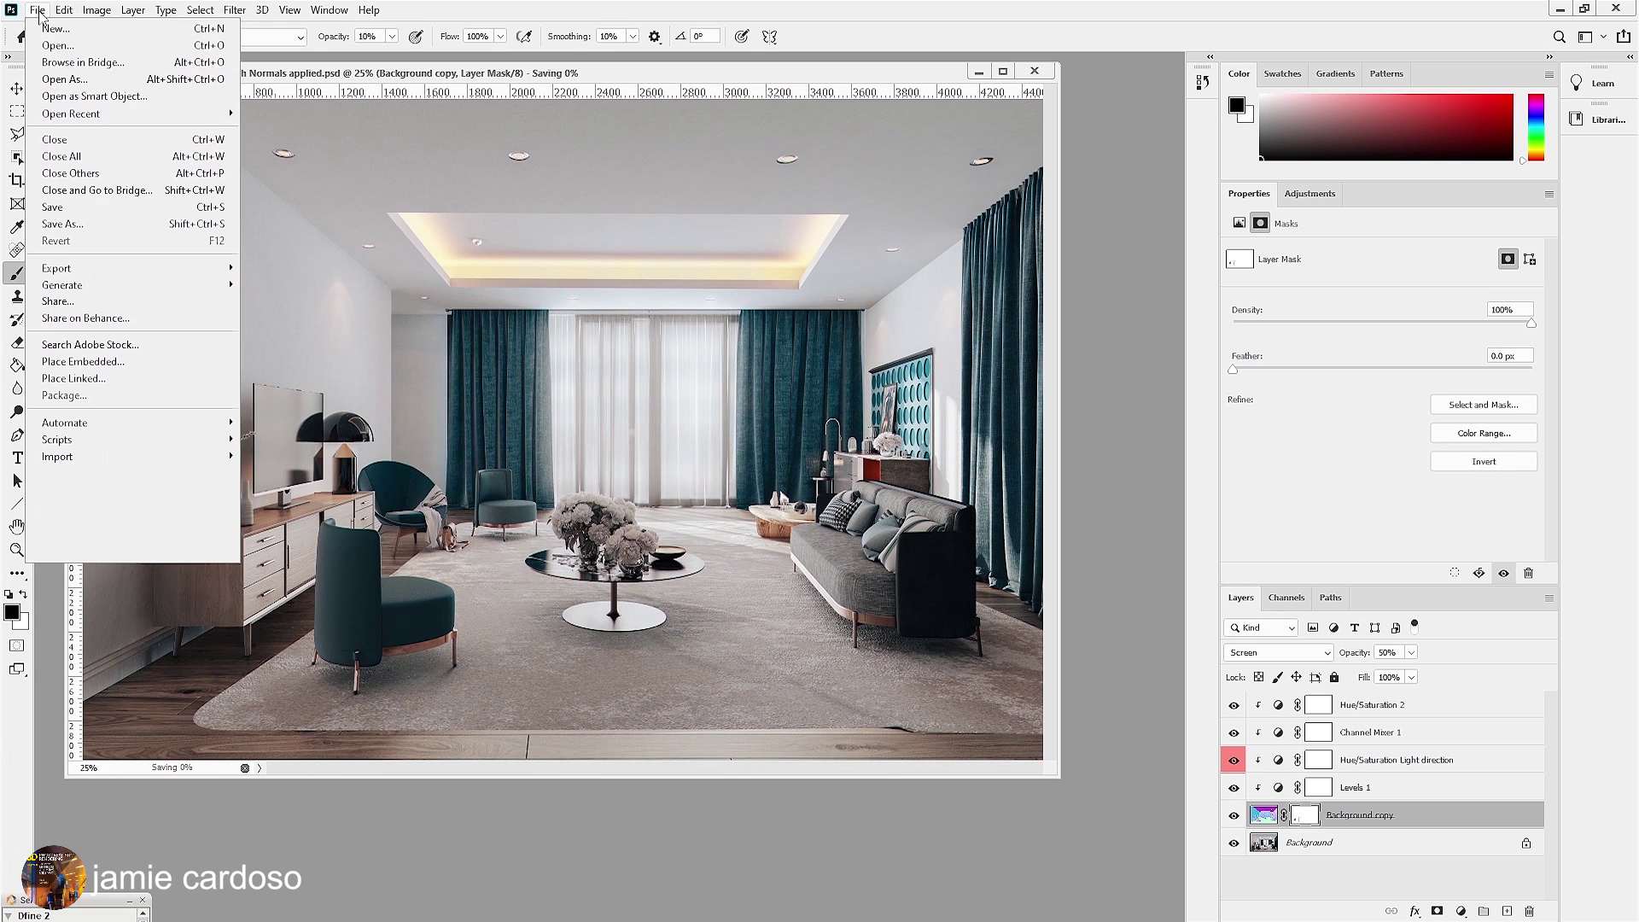
left_click(52, 215)
left_click(384, 645)
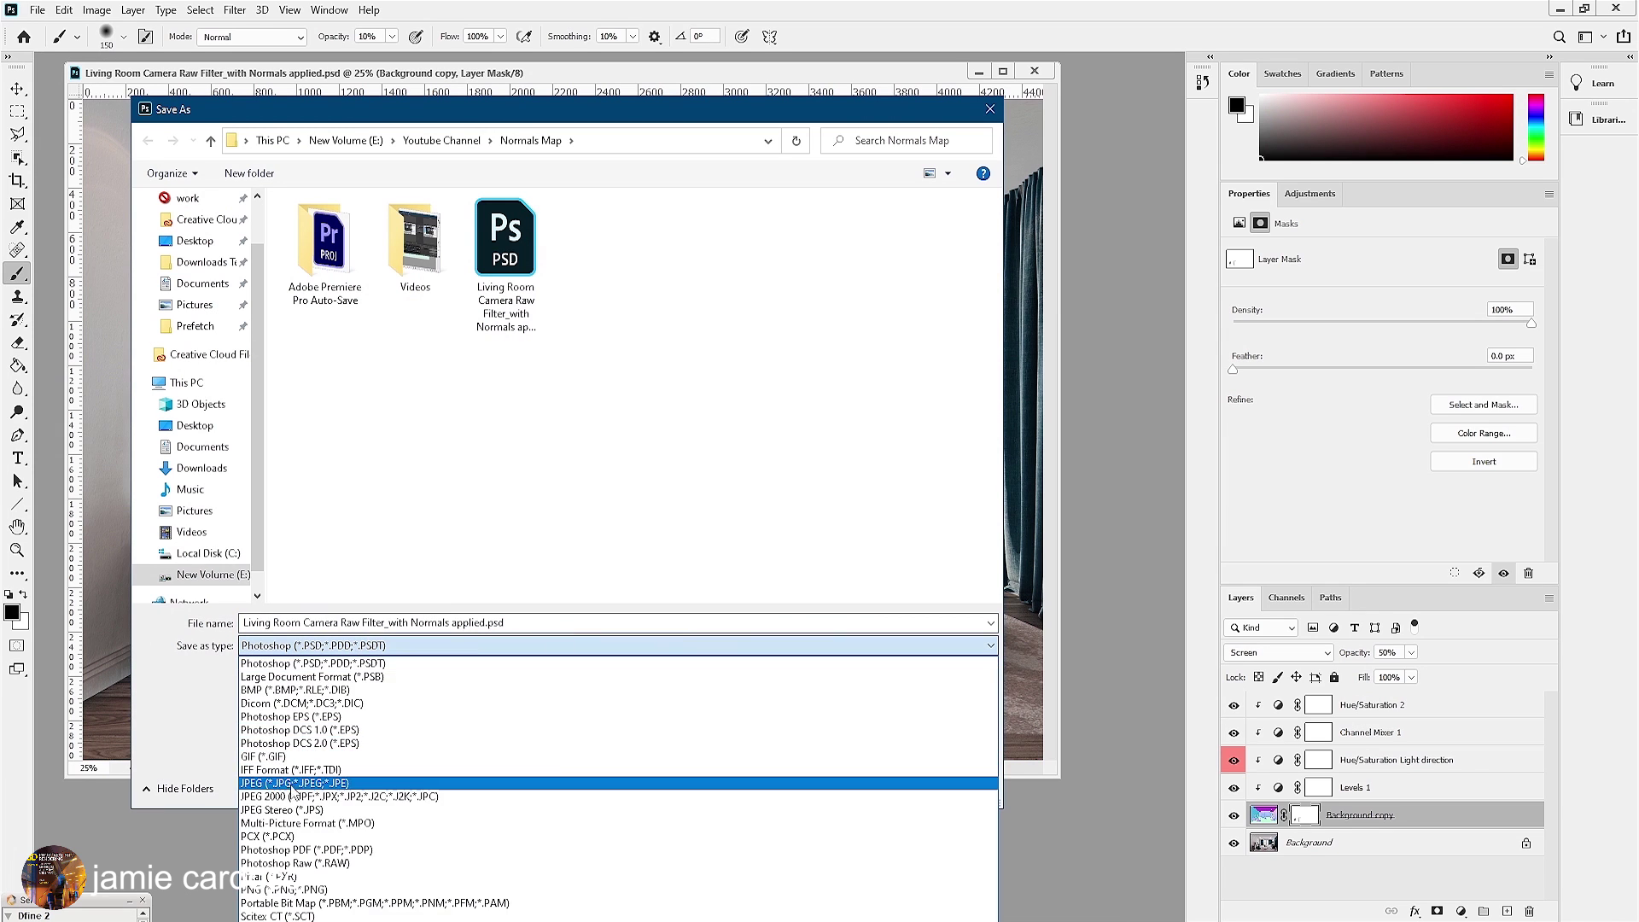
left_click(802, 777)
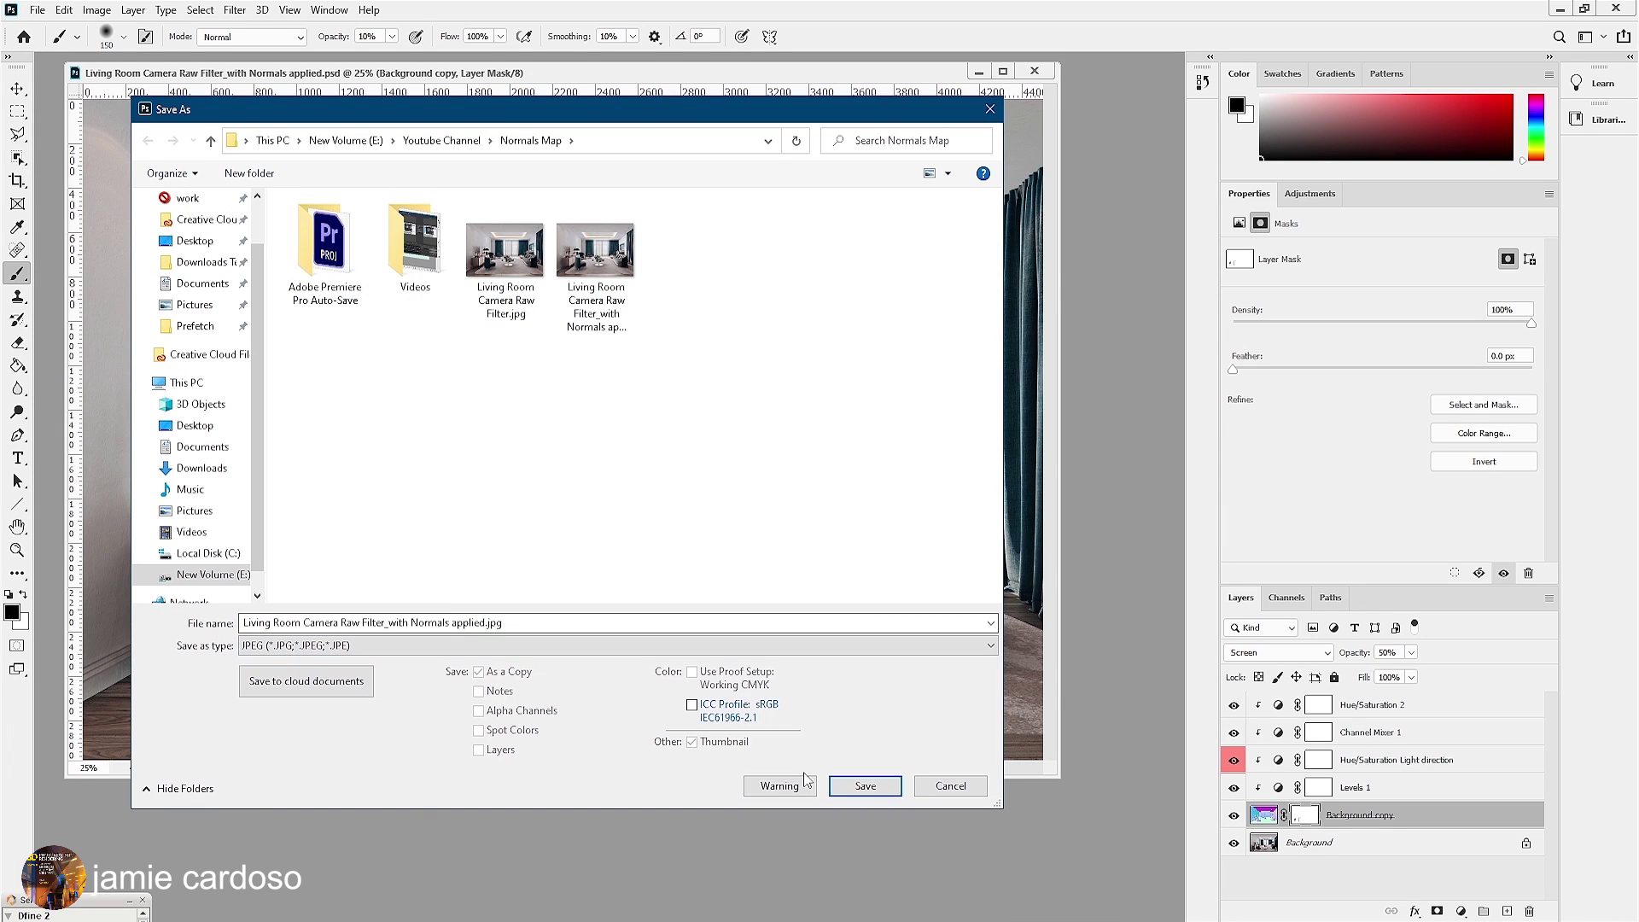
left_click(864, 786)
left_click(860, 208)
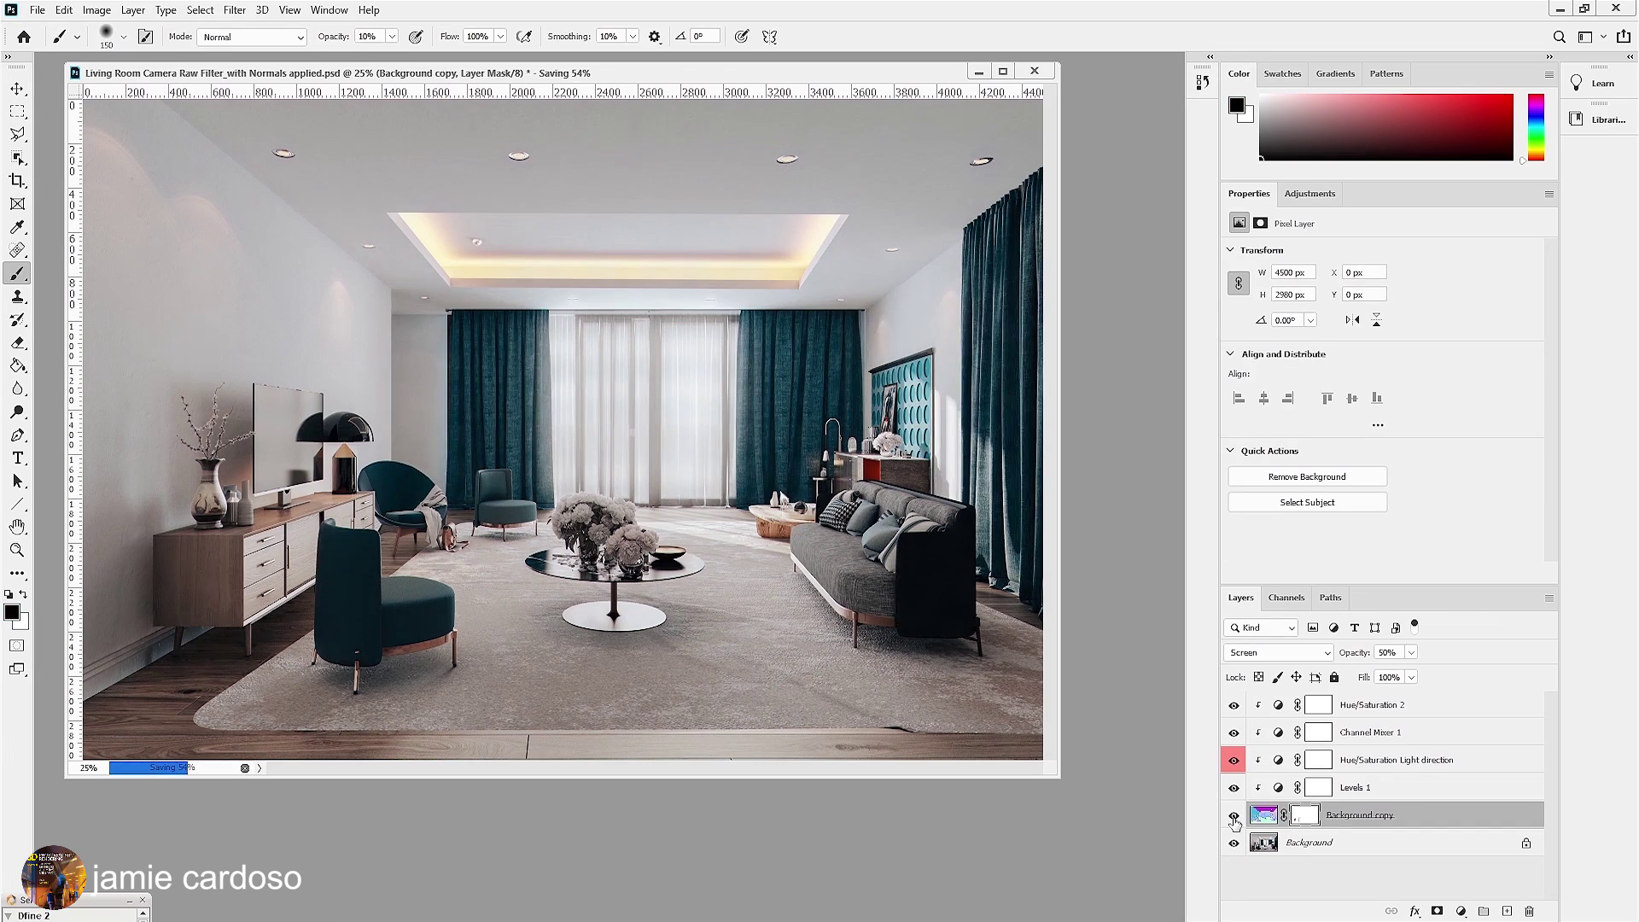
left_click(1234, 822)
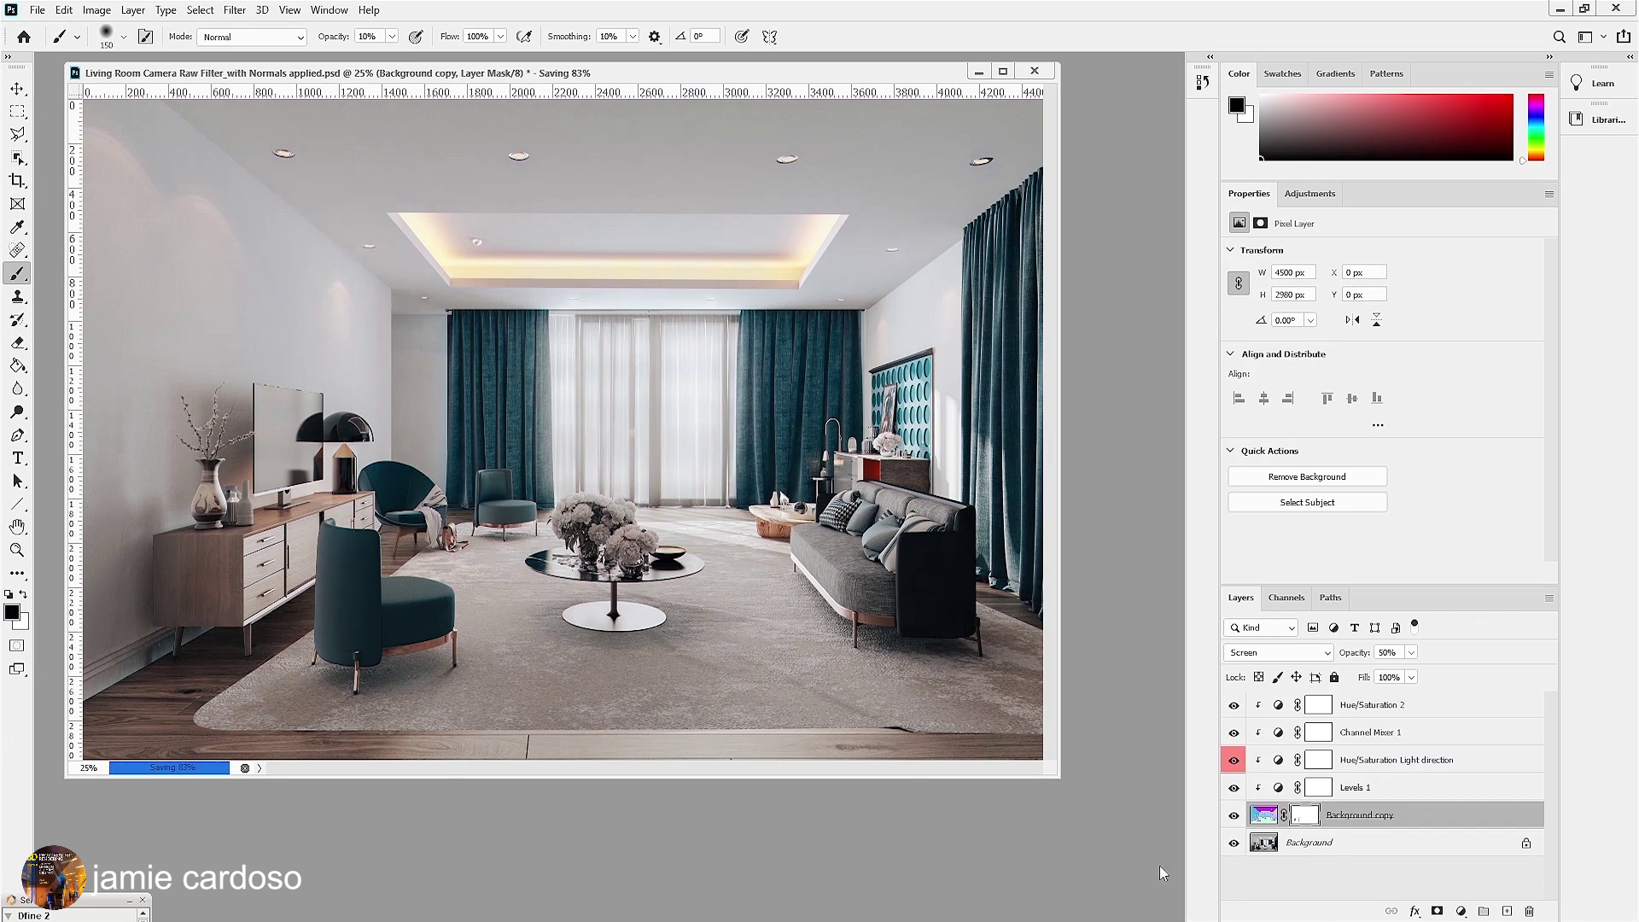